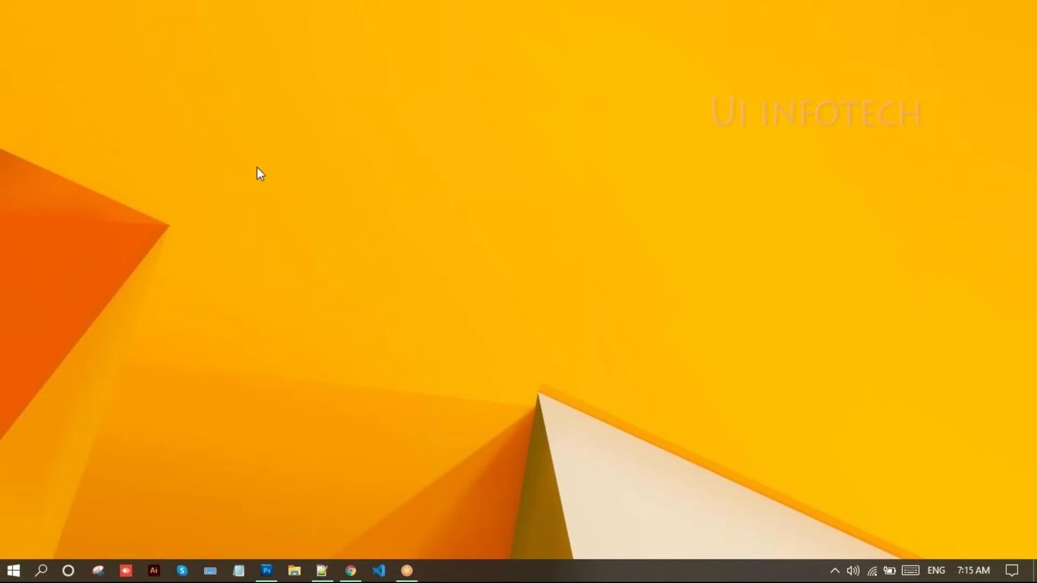
Step: Switch to Photoshop and look over the tool variants grouped with the Ellipse Tool
left_click(266, 570)
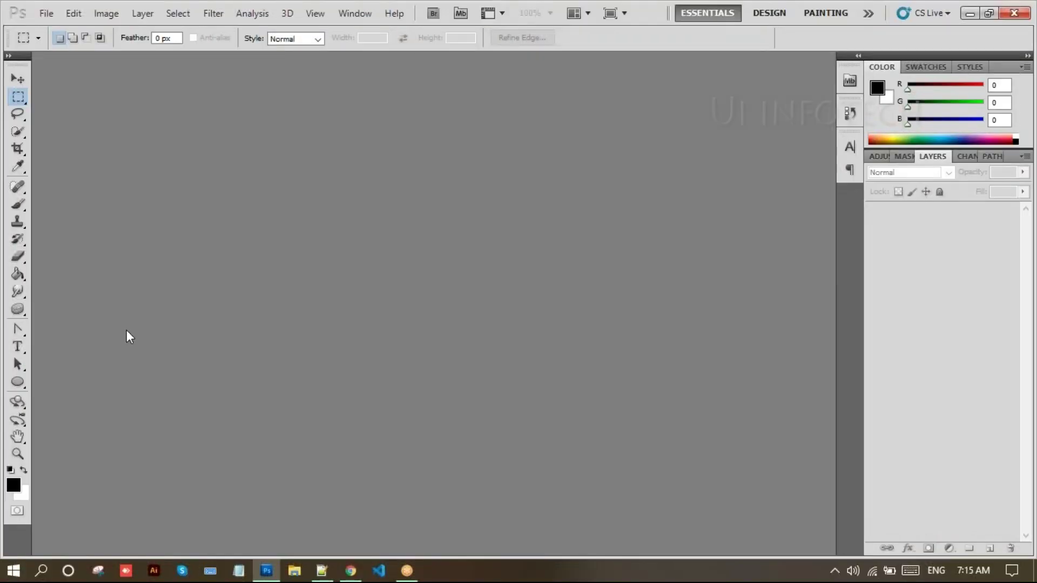
left_click(18, 382)
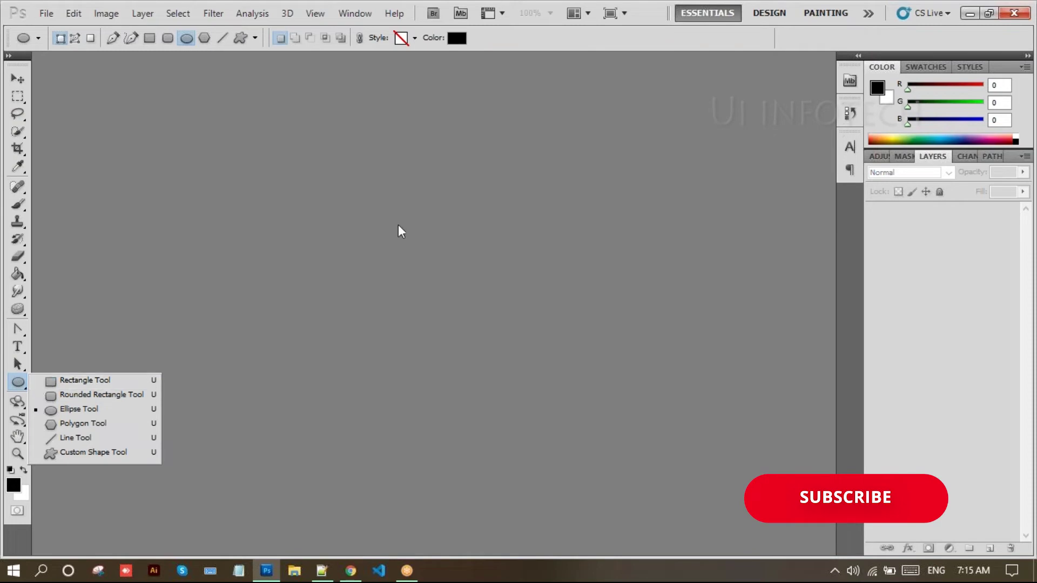
left_click(764, 60)
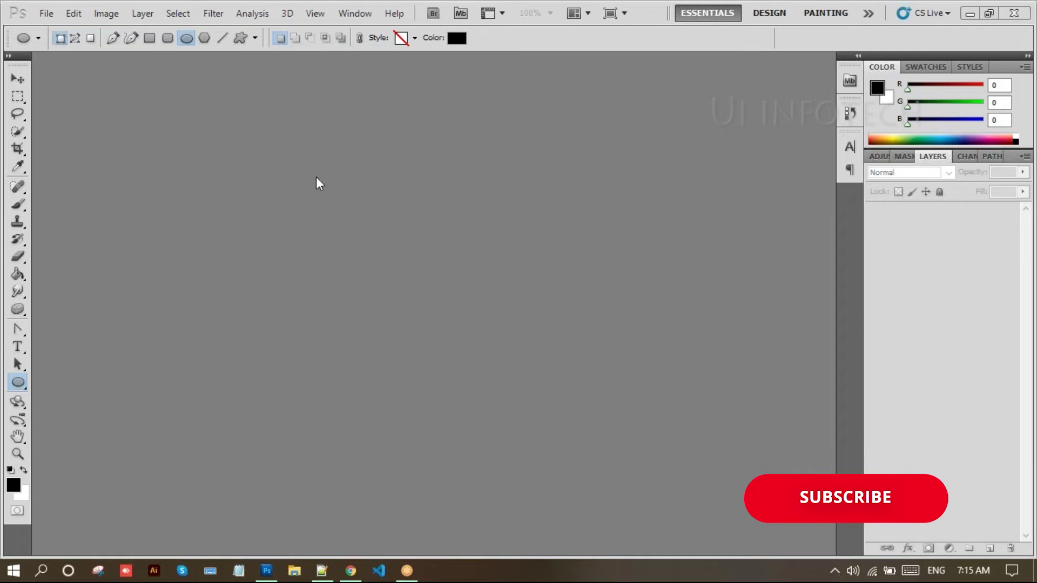
Step: Create a white 1920 × 1080 pixel RGB document at 300 pixels/inch and convert its Background into a regular layer named Layer 0
left_click(45, 10)
left_click(64, 31)
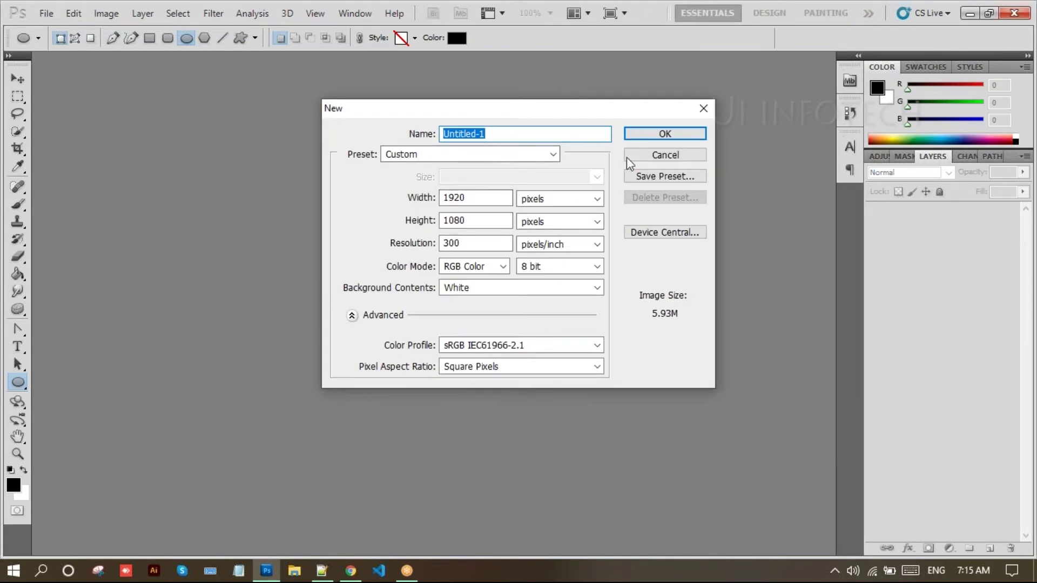
left_click(638, 138)
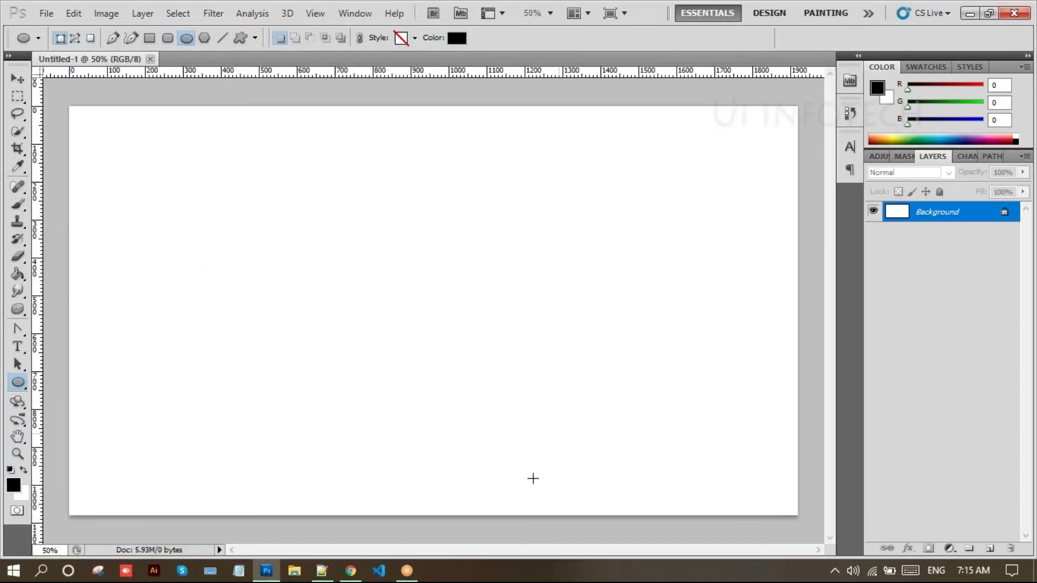
double_click(934, 222)
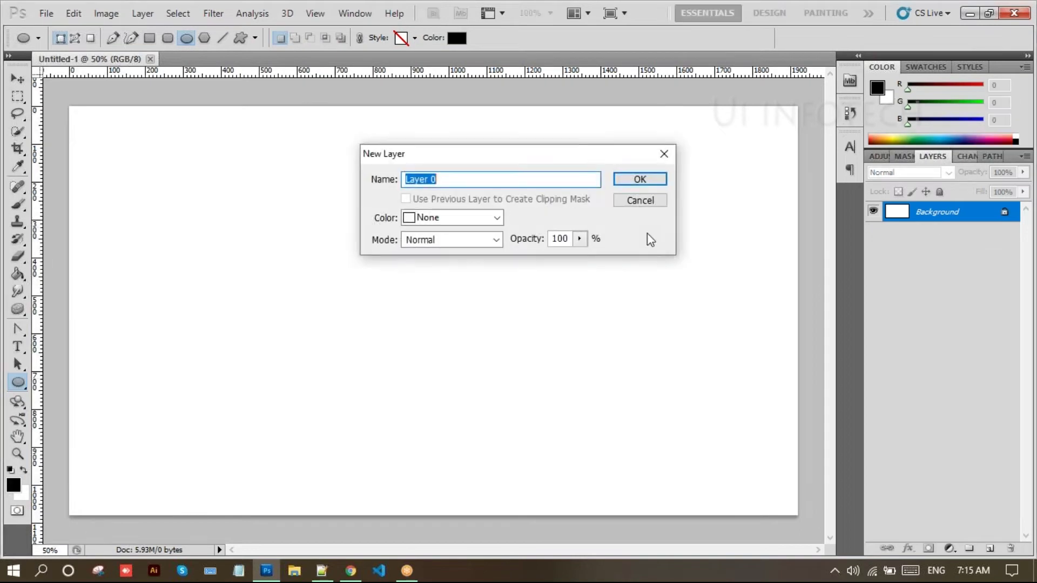
left_click(616, 183)
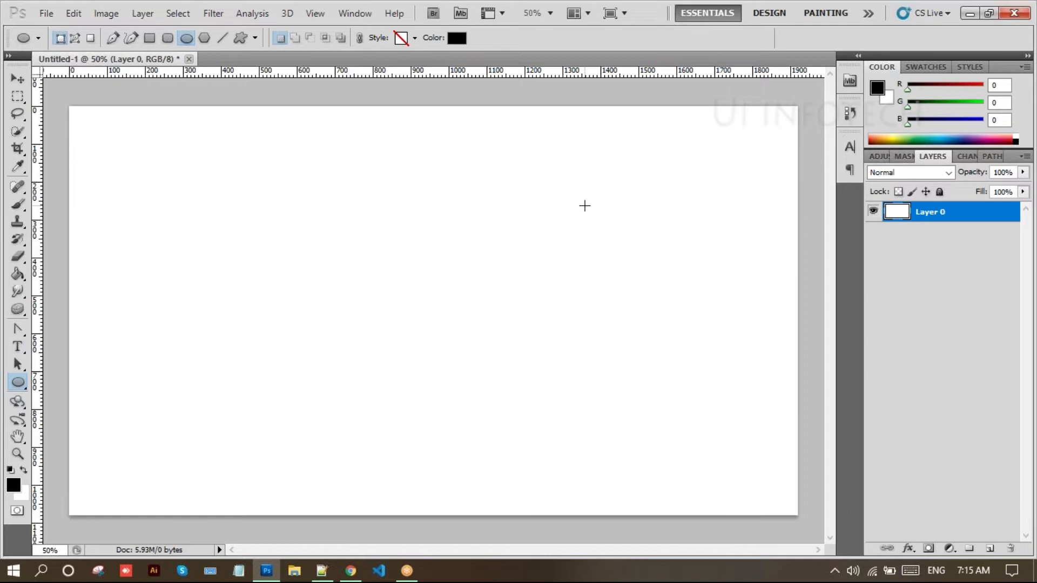
Step: Examine the tool variants in the type, marquee, lasso, quick selection, crop, eyedropper and healing brush groups
left_click(18, 351)
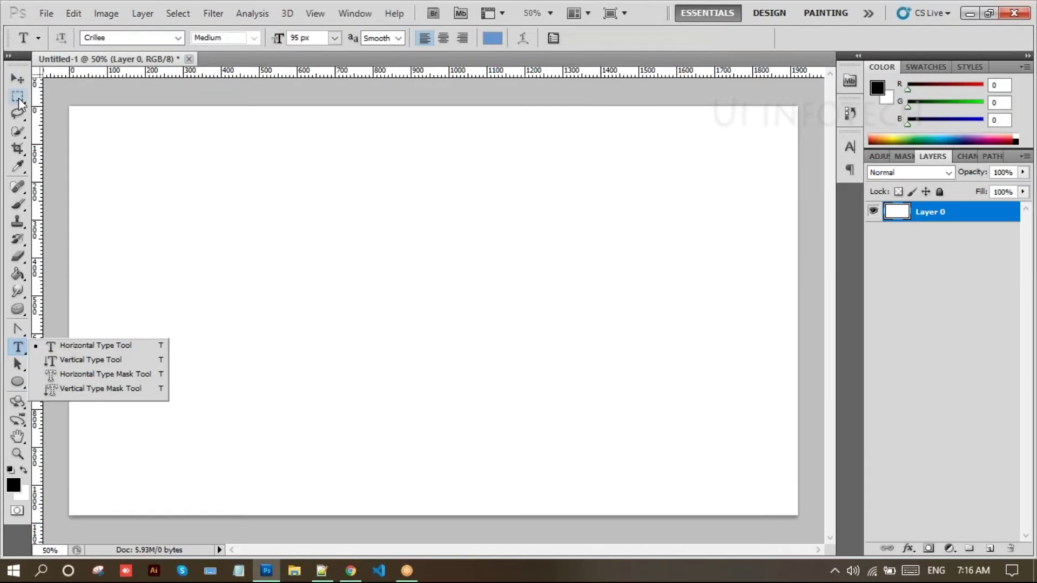
right_click(21, 101)
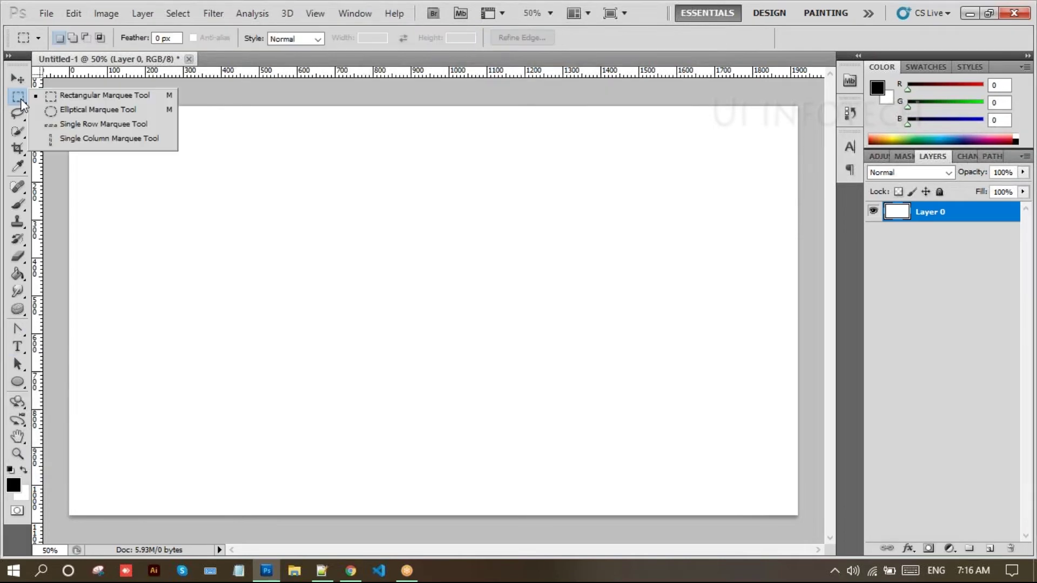
right_click(24, 109)
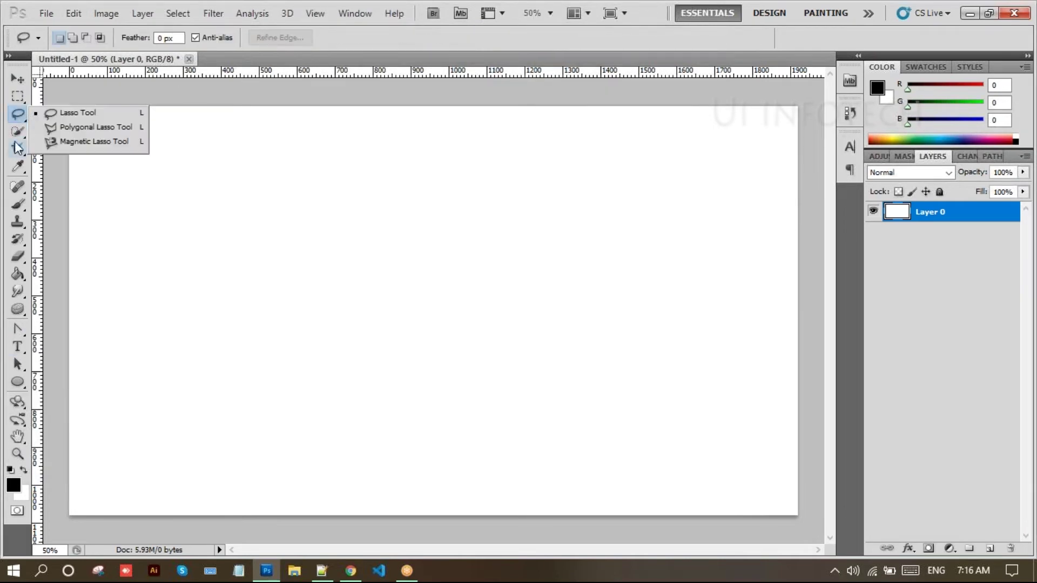
right_click(21, 133)
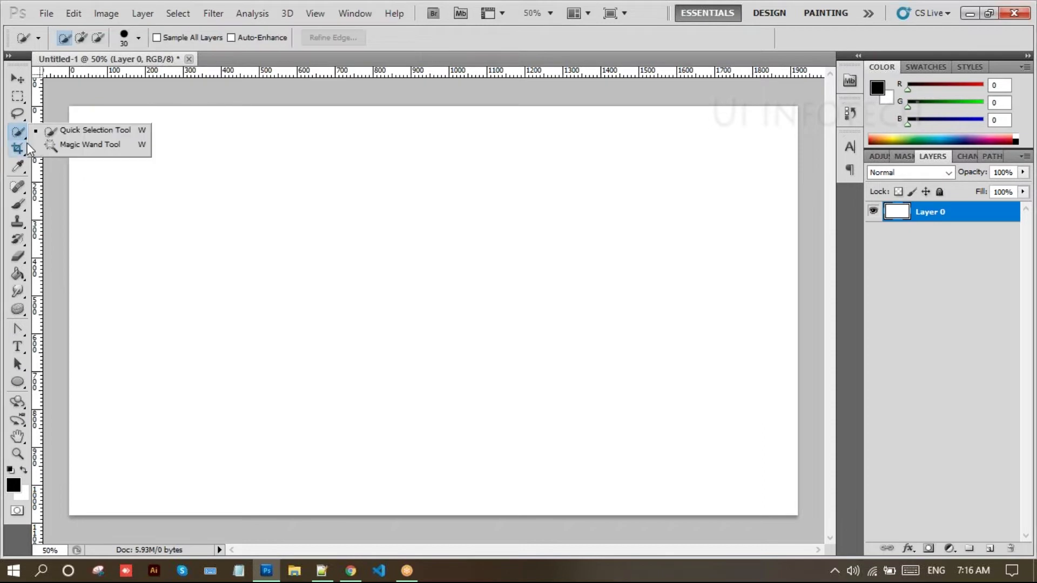
right_click(17, 145)
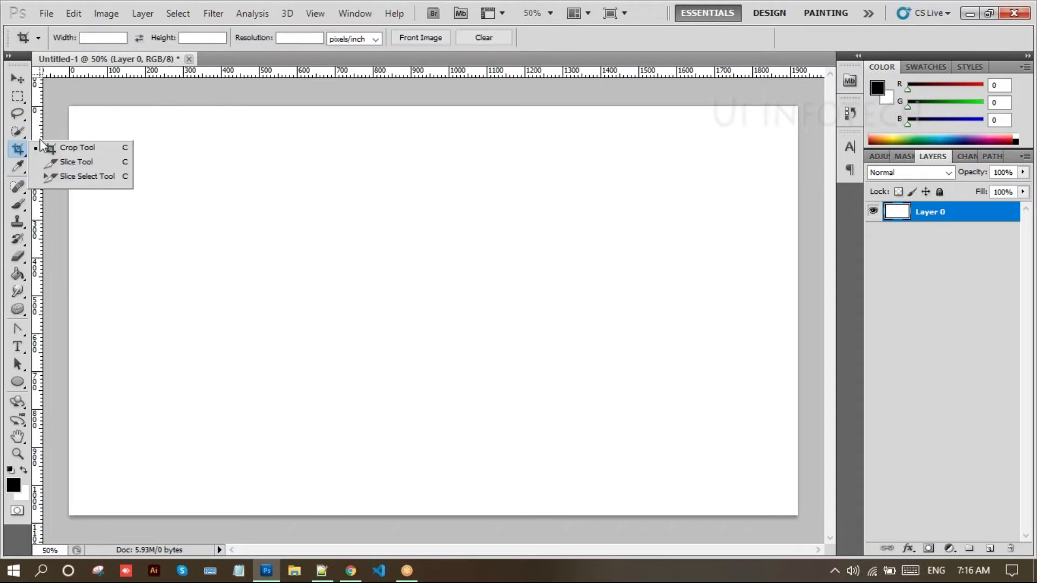
right_click(20, 167)
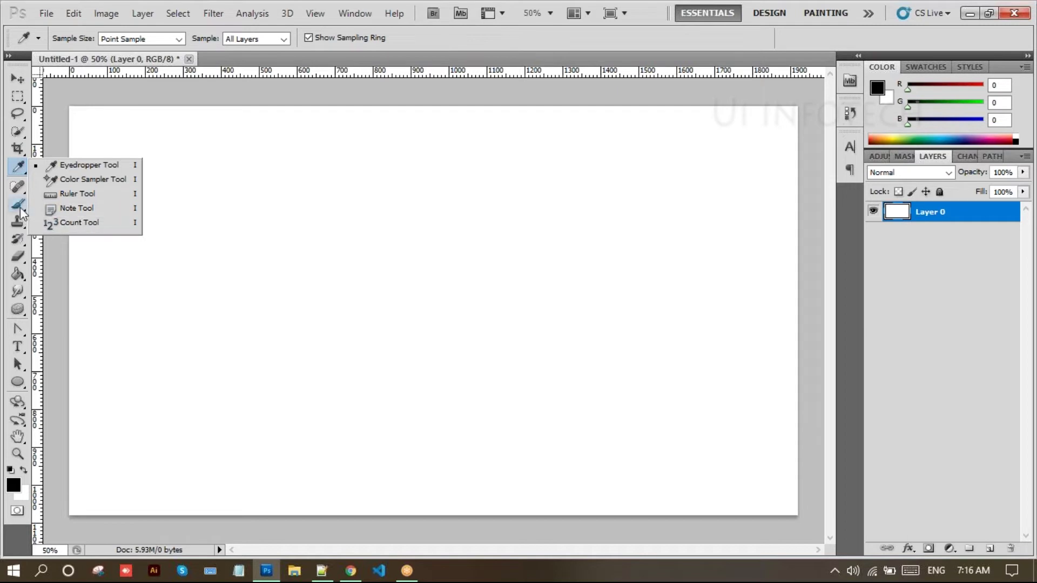
right_click(18, 186)
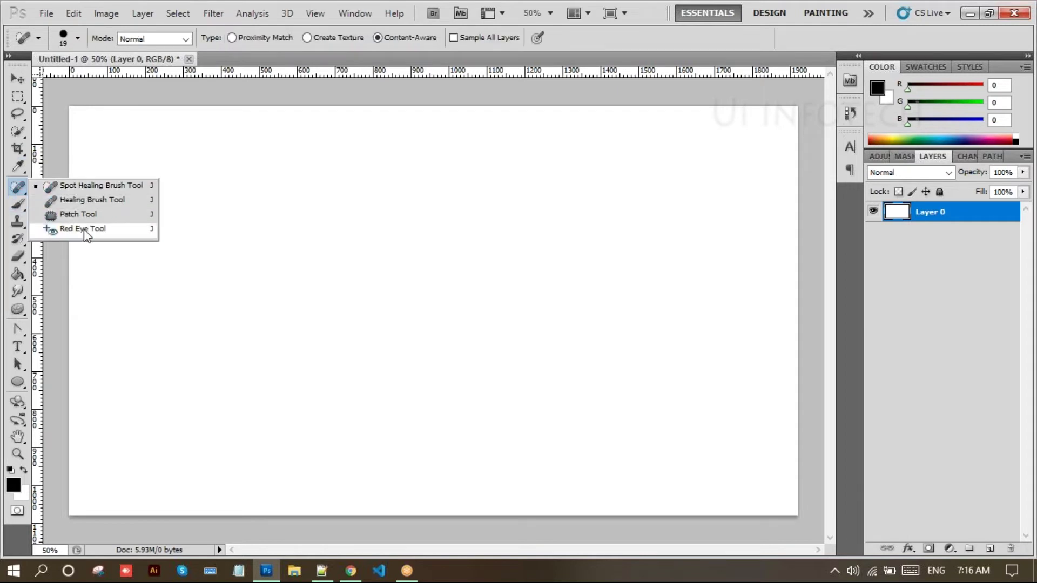
Step: Examine the tool variants in the brush, stamp, history brush, eraser, paint bucket, smudge and sponge groups
left_click(20, 203)
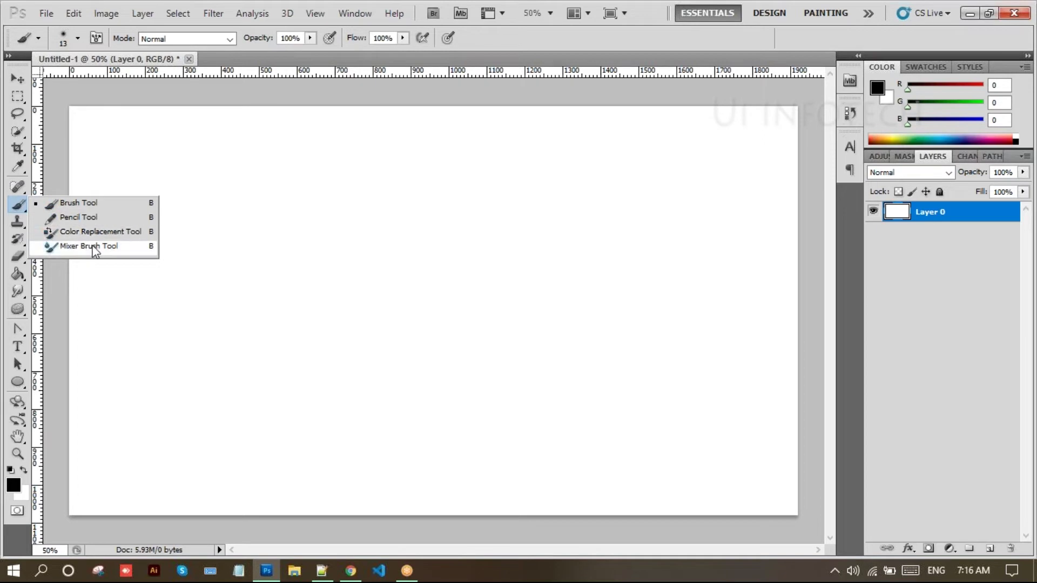
left_click(18, 222)
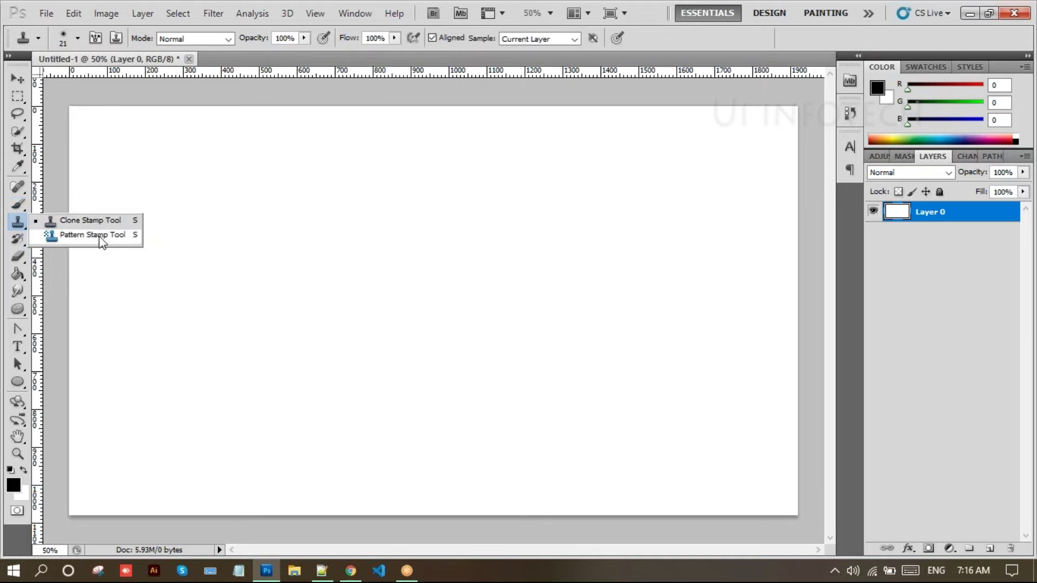
left_click(18, 238)
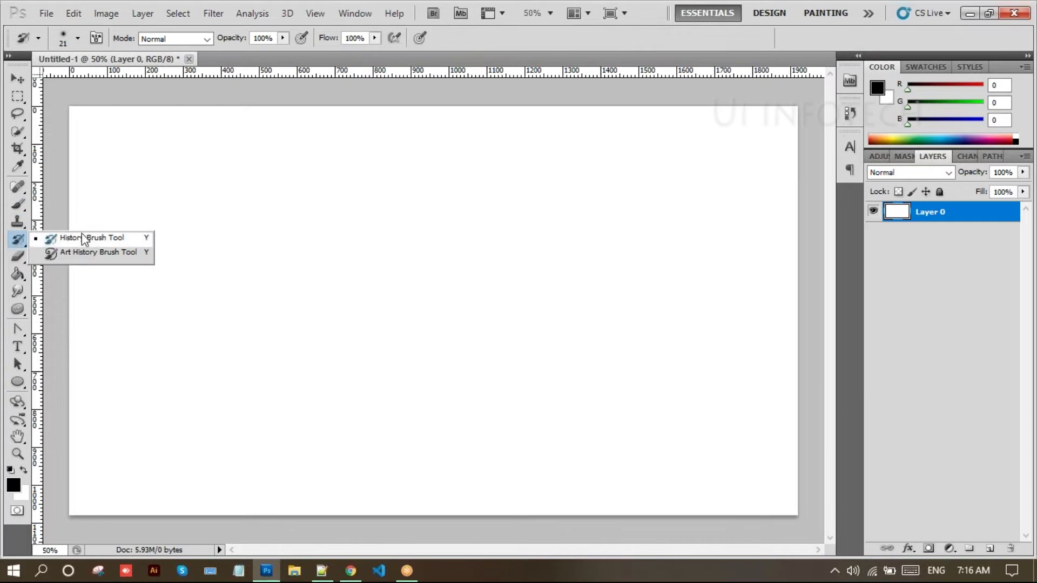
left_click(21, 253)
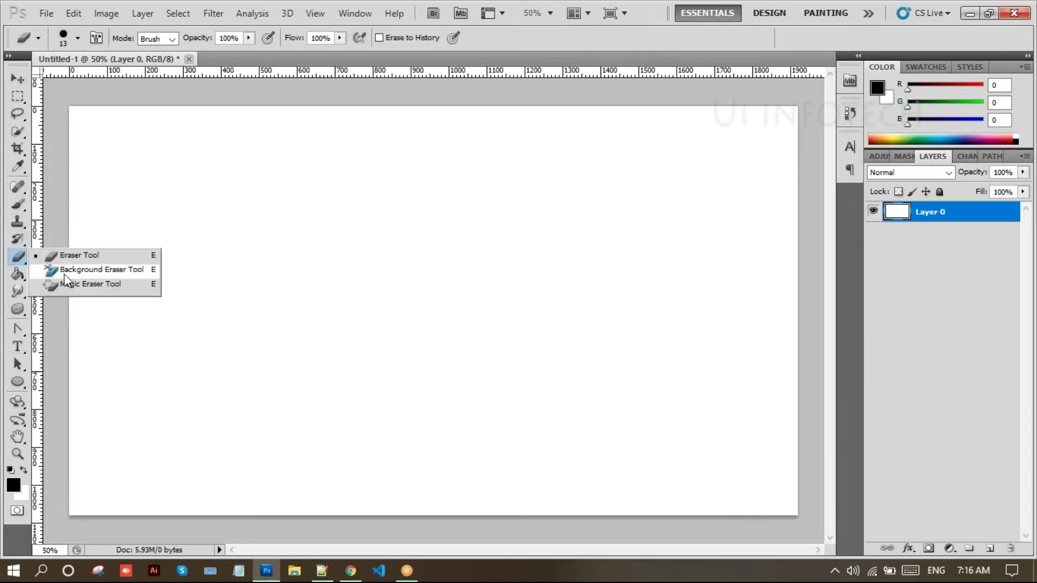
left_click(17, 276)
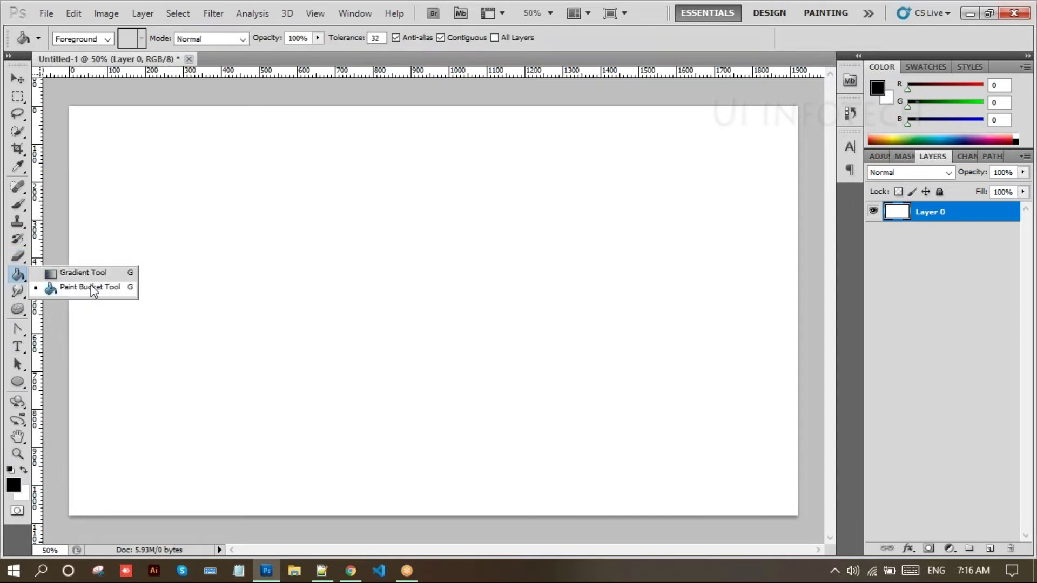
left_click(17, 290)
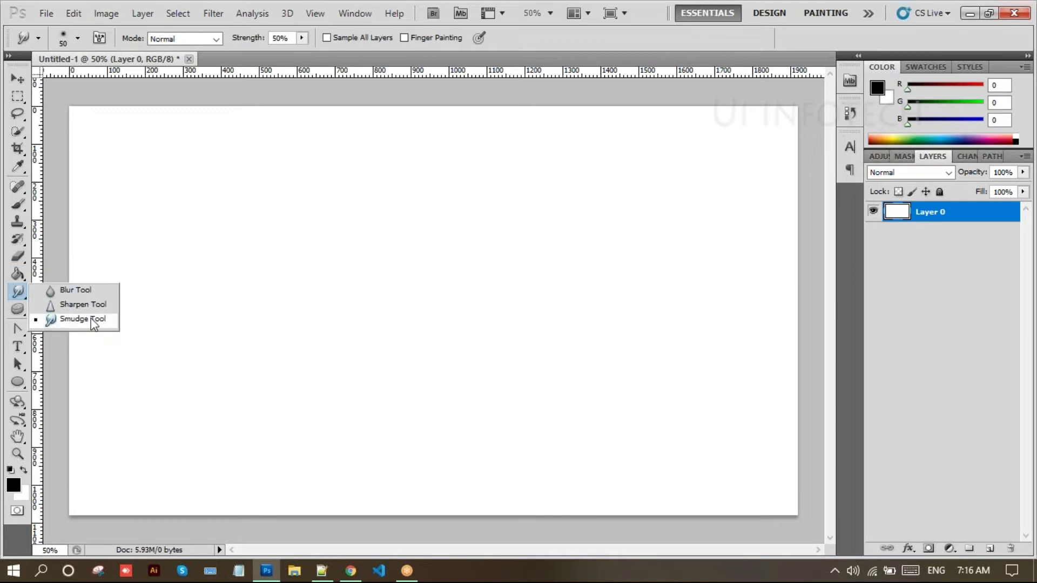
left_click(25, 308)
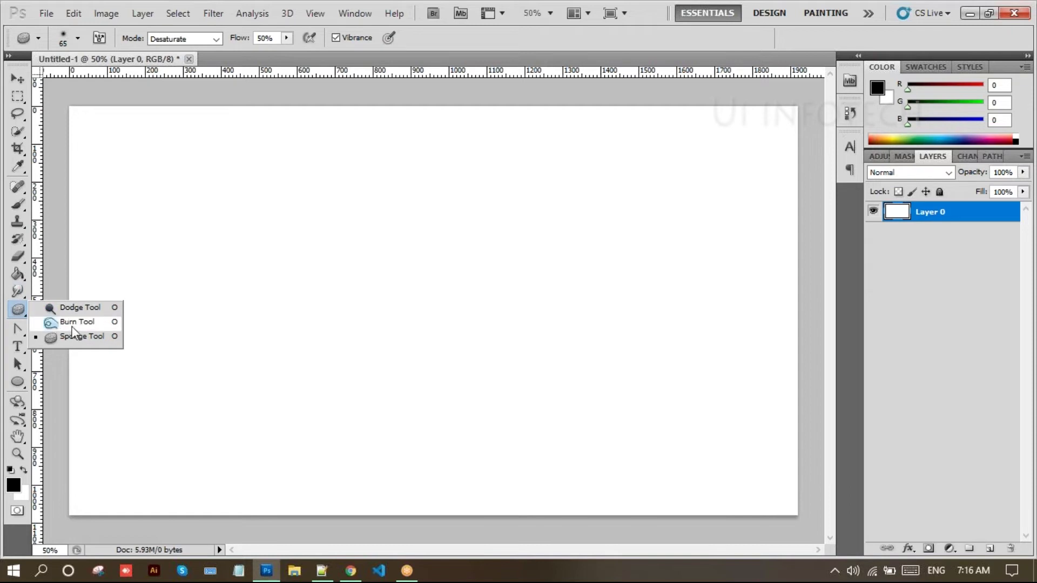
Step: Examine the tool variants in the pen, type and path selection groups
left_click(16, 330)
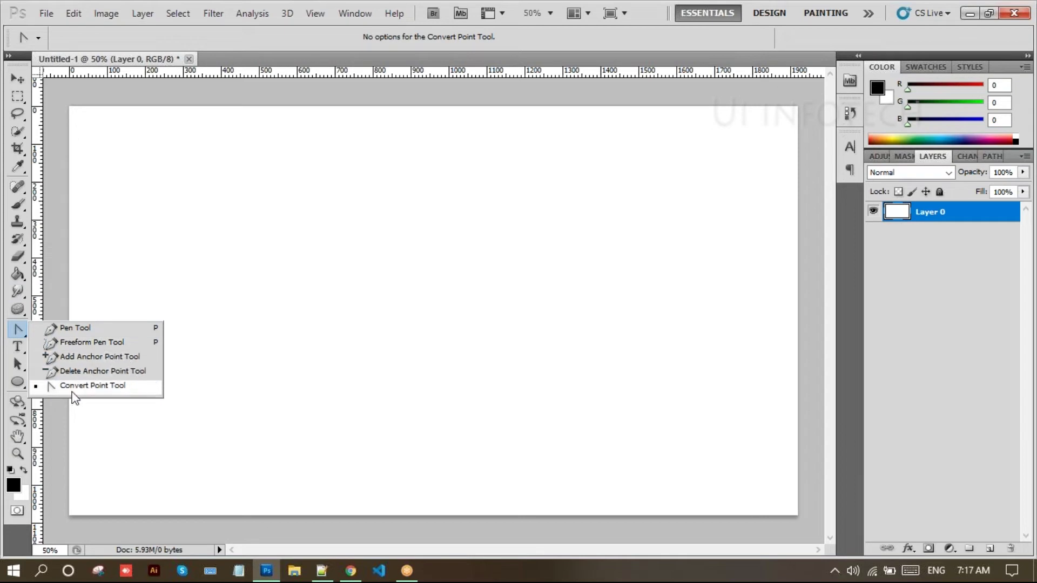
left_click(19, 351)
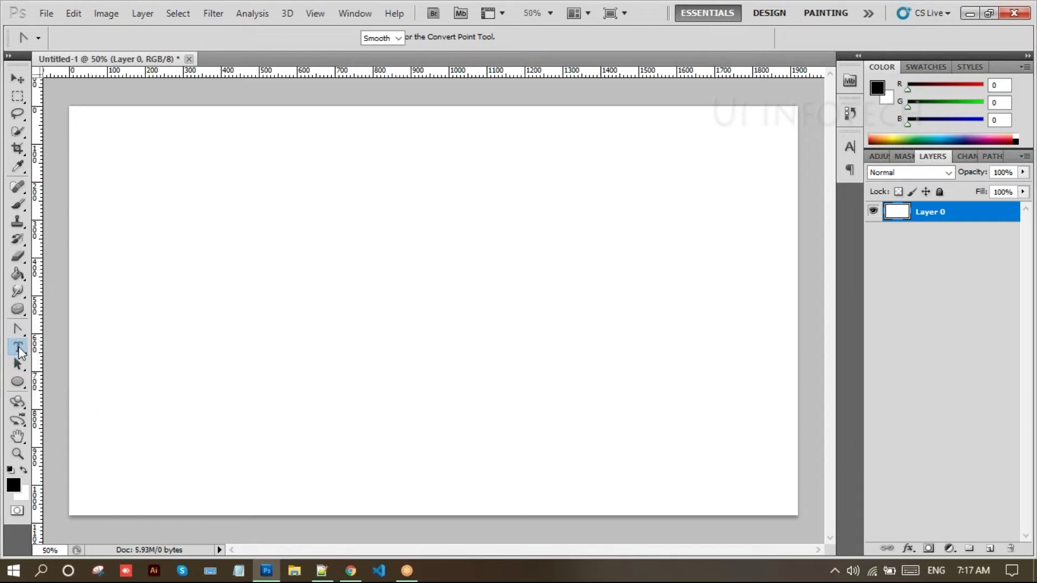
left_click(18, 349)
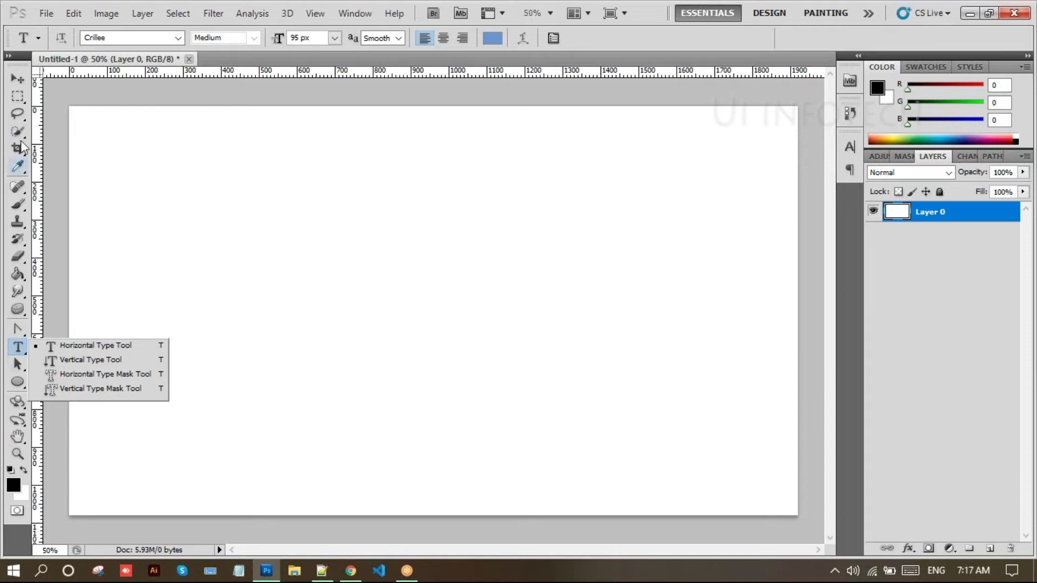
left_click(16, 367)
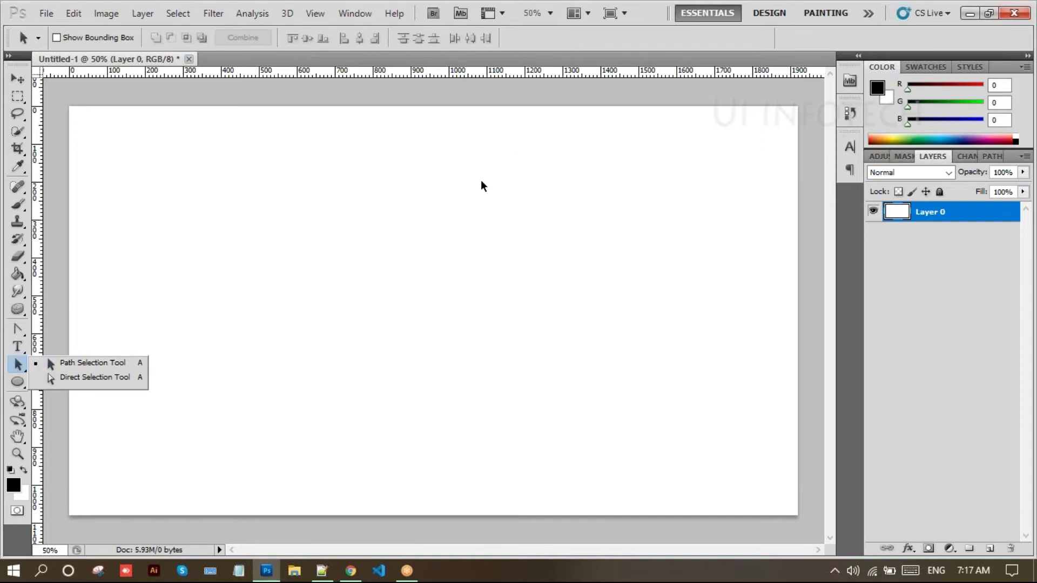
left_click(772, 20)
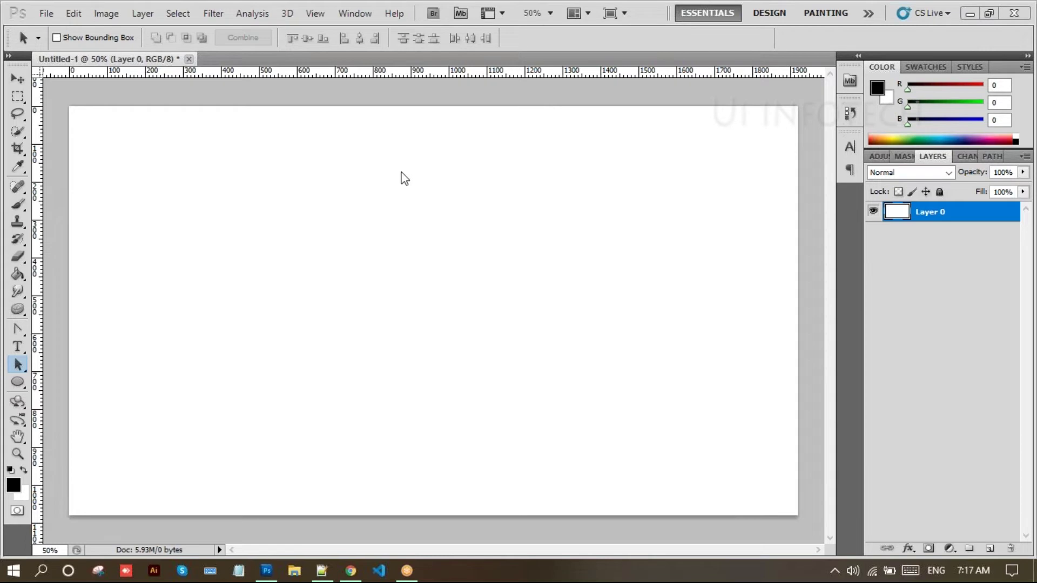
left_click(21, 366)
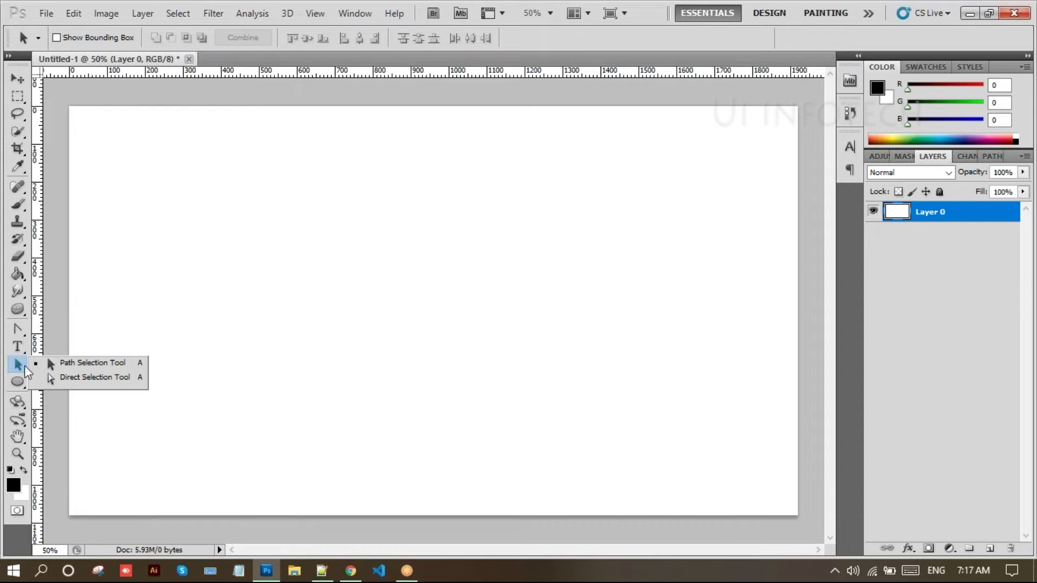
left_click(25, 366)
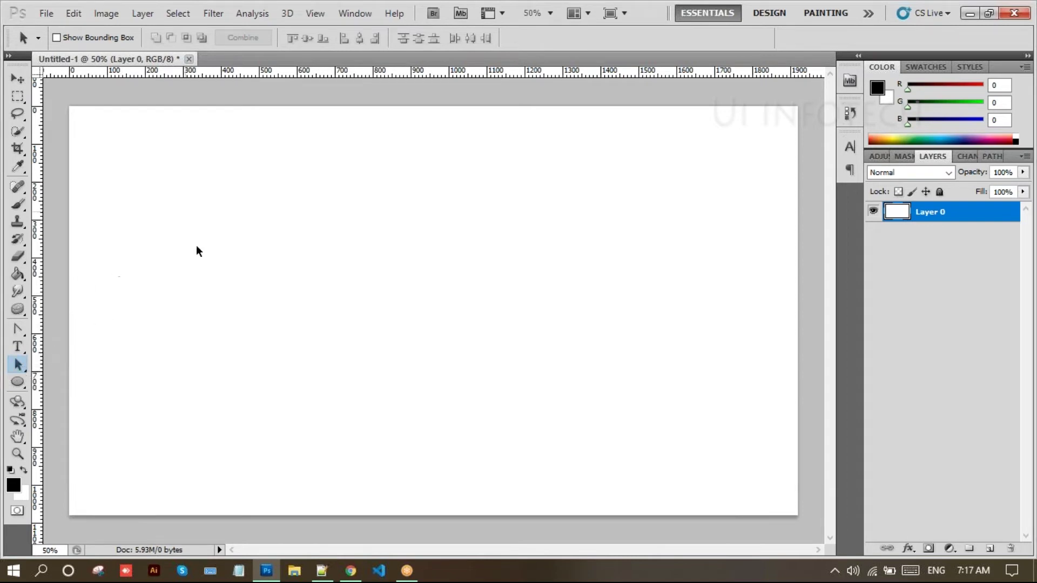
Step: Examine the tool variants in the shape, 3D object, 3D camera and hand groups, ending with the Zoom Tool and its options
left_click(18, 382)
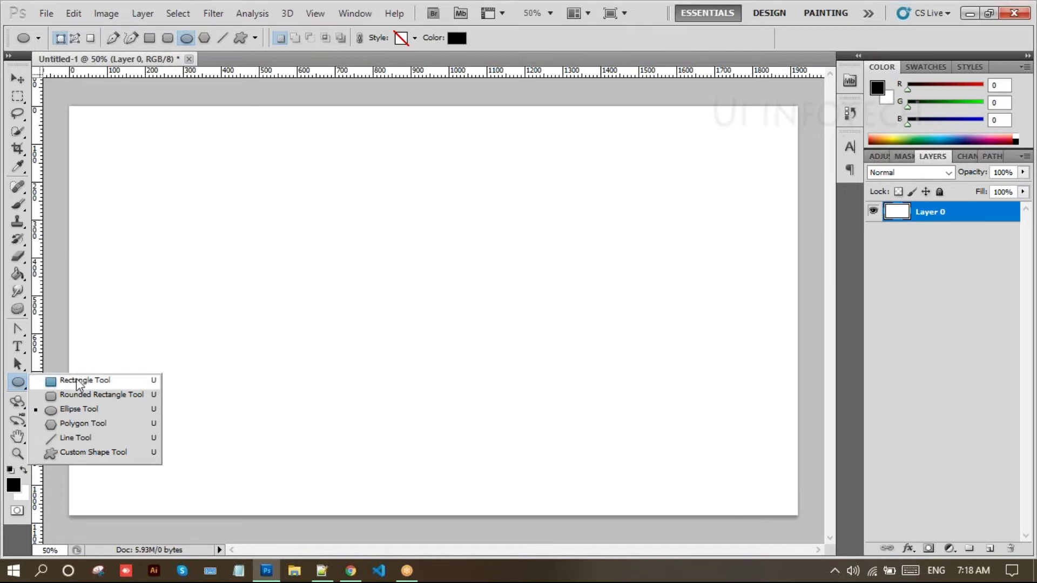
left_click(22, 387)
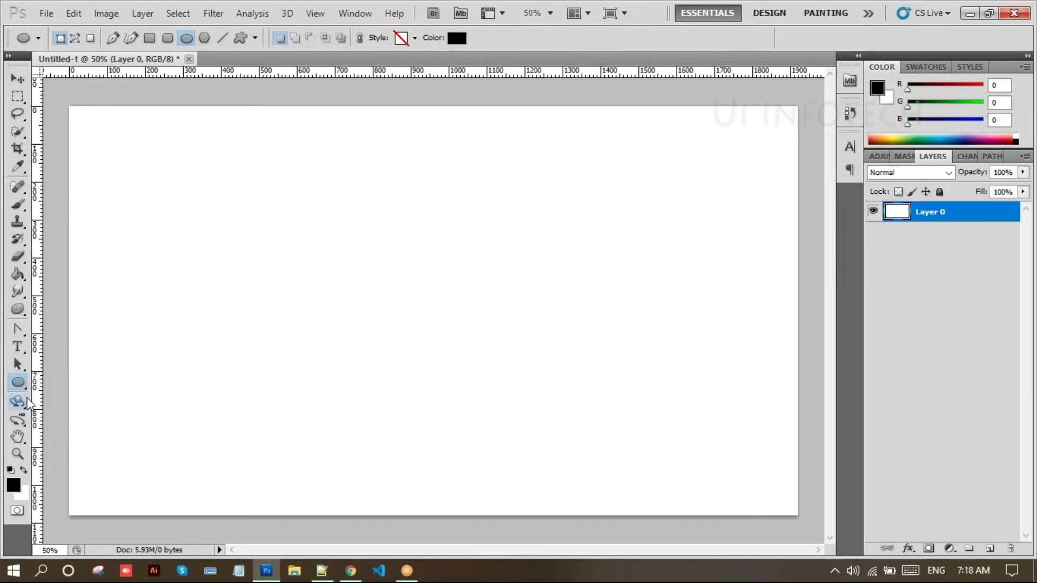
left_click(19, 402)
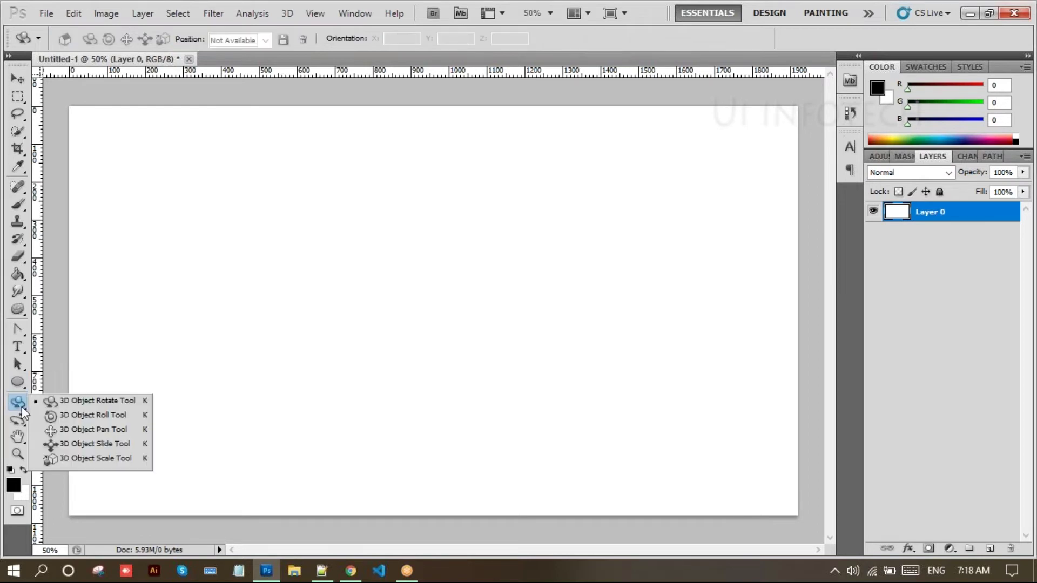
left_click(181, 349)
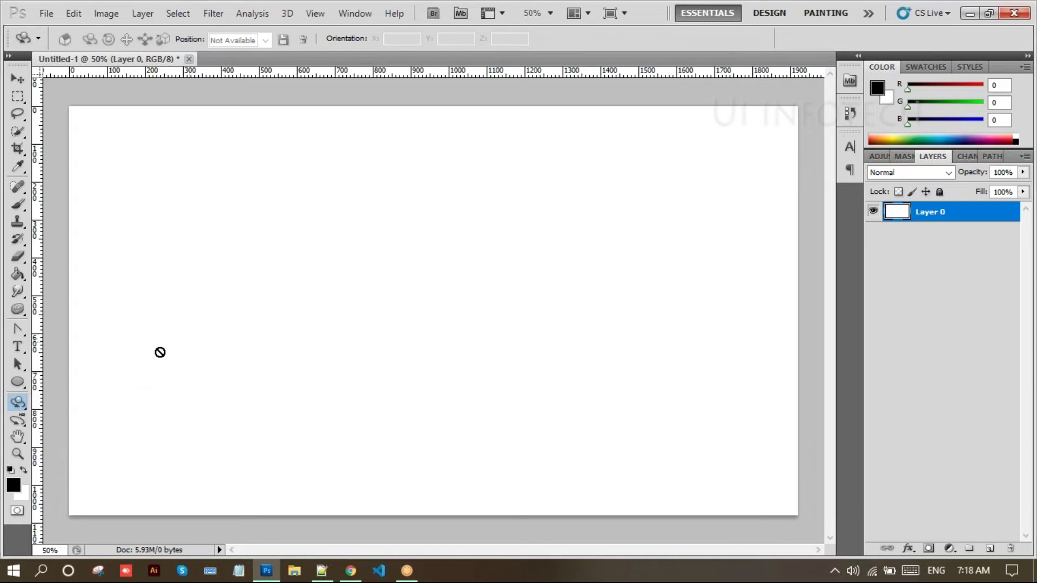
left_click(17, 422)
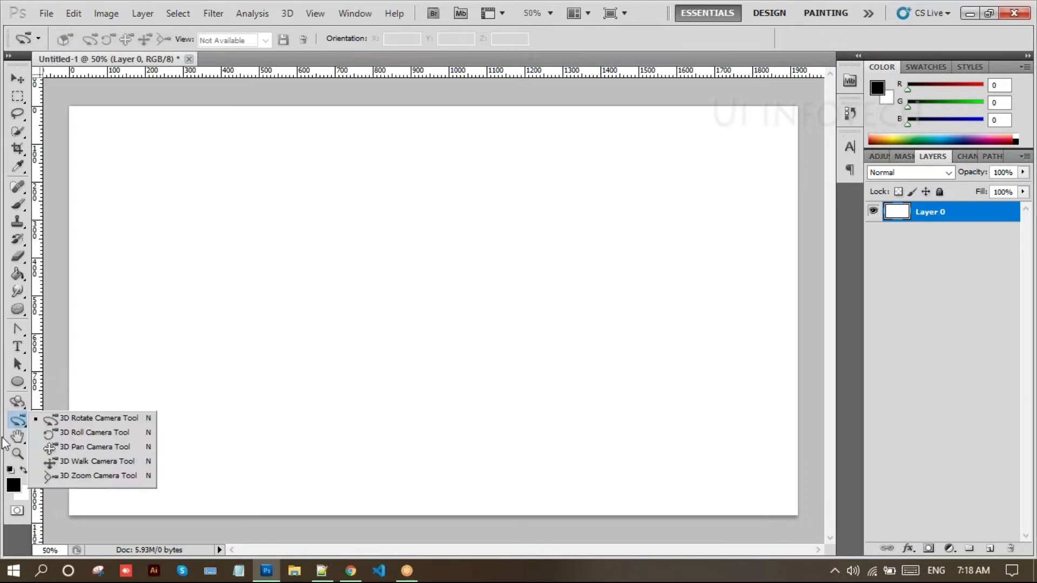
left_click(18, 437)
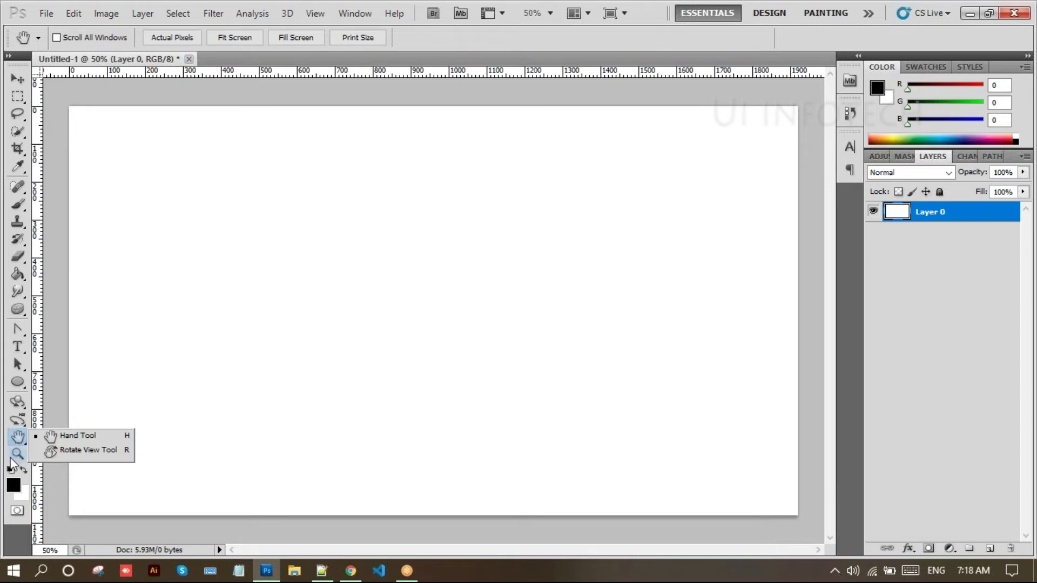
left_click(17, 455)
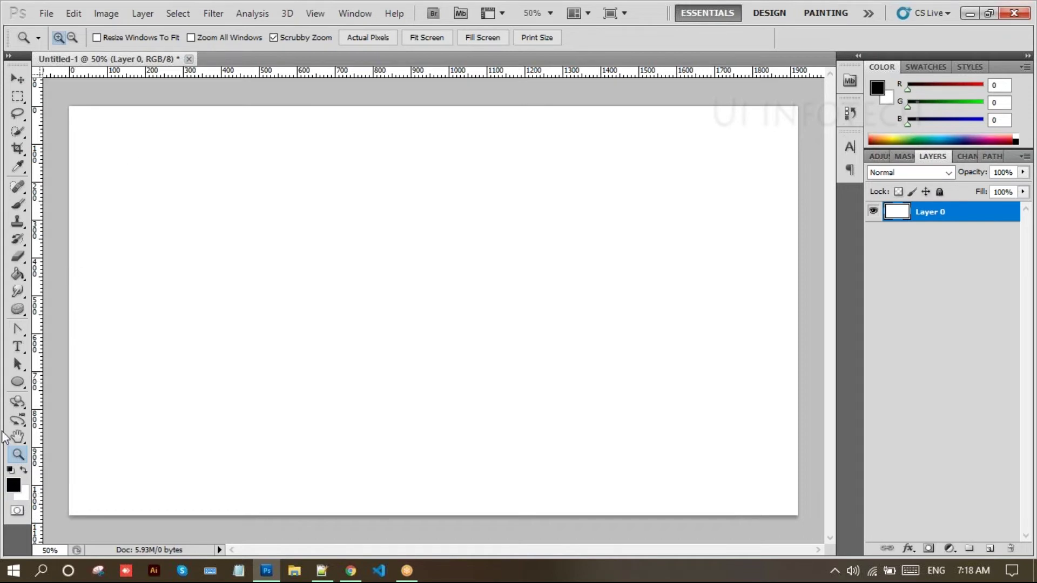
Step: Draw a rectangle about 570 by 260 px in the upper-left area of the canvas with the Rectangle Tool
left_click(20, 384)
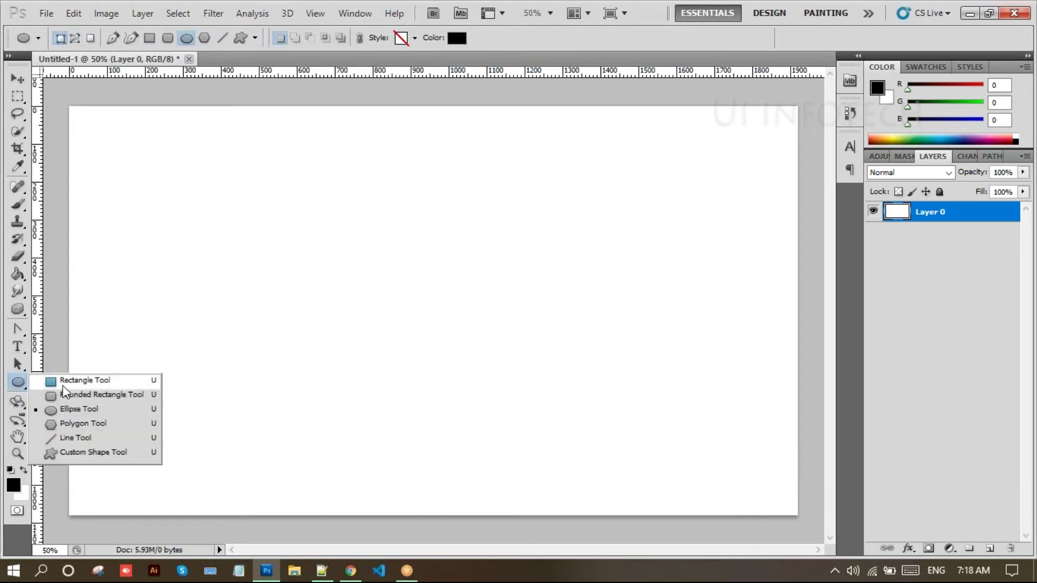
left_click(81, 381)
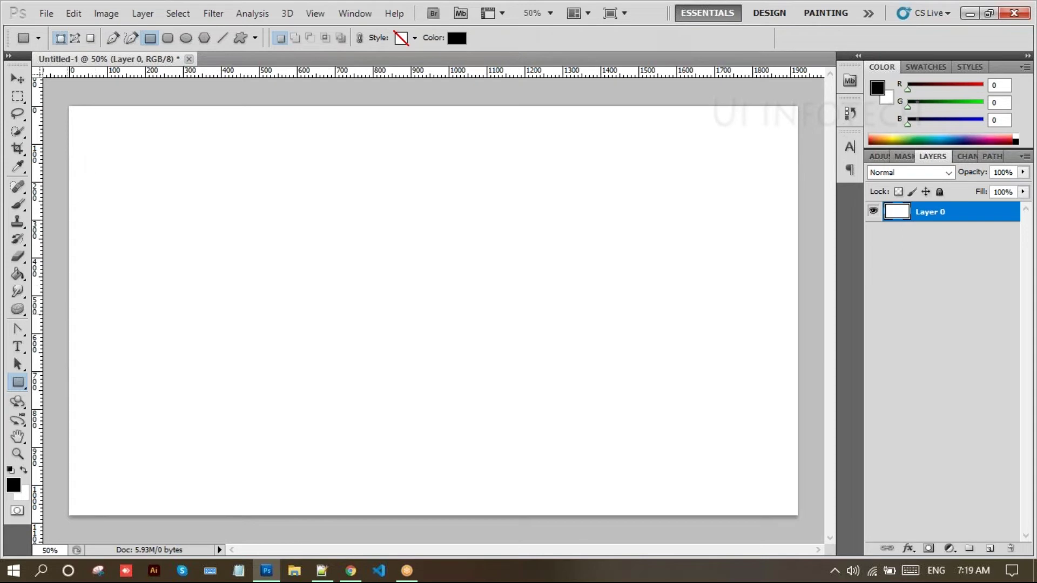
left_click(18, 383)
left_click(45, 383)
left_click_drag(118, 153, 336, 251)
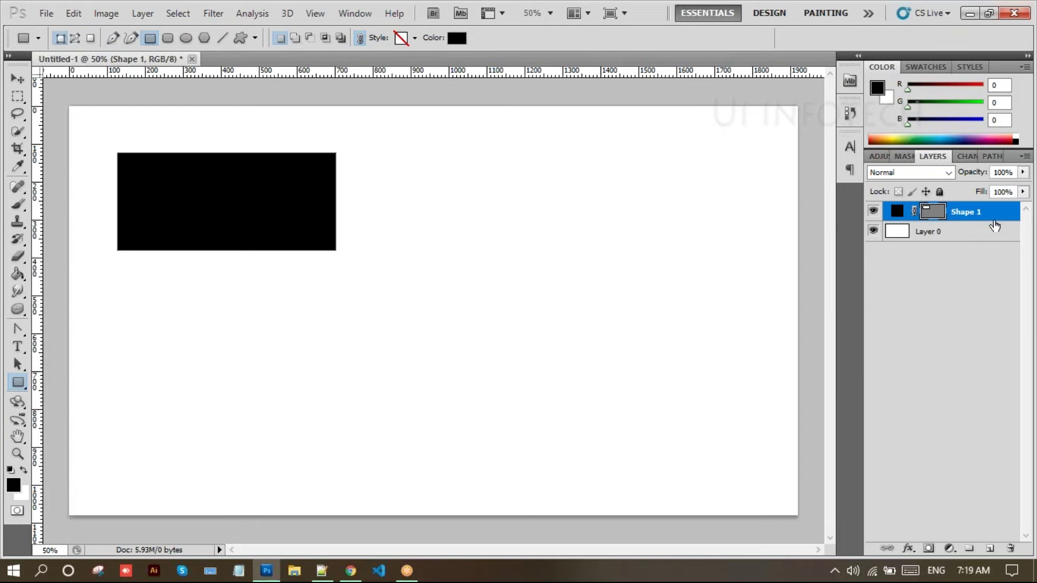
Step: Change the rectangle's fill colour to red #ee0000
double_click(898, 213)
left_click_drag(763, 242, 805, 228)
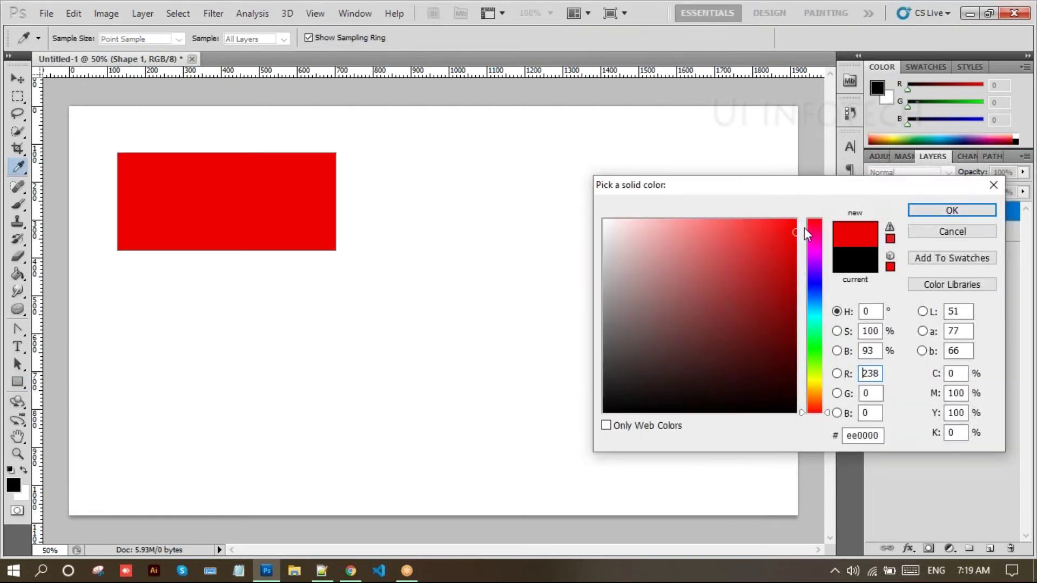
left_click(940, 216)
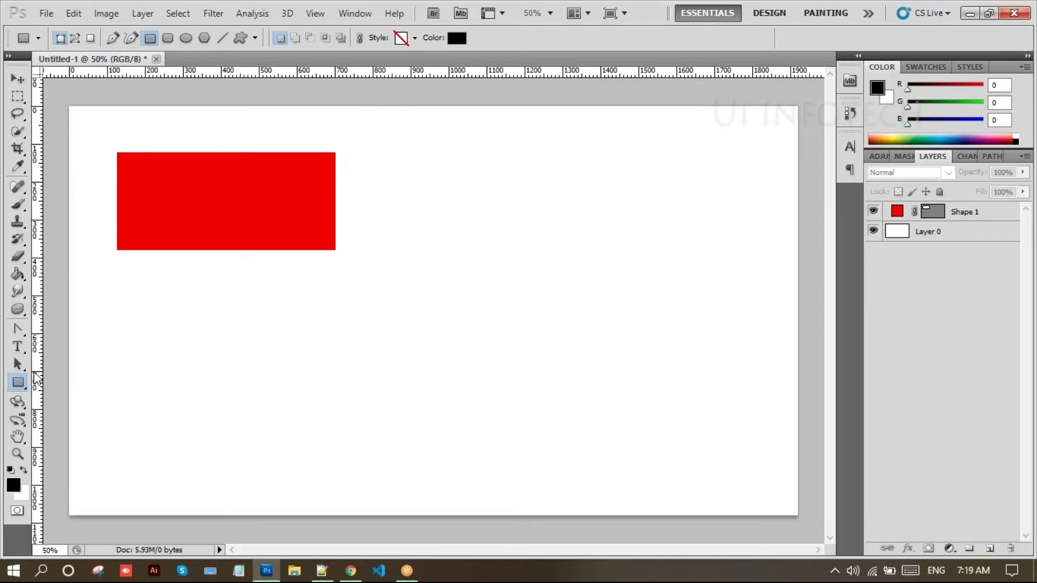
Step: Draw a thin vertical rectangle about 770 px tall to the right of the red rectangle
left_click(18, 383)
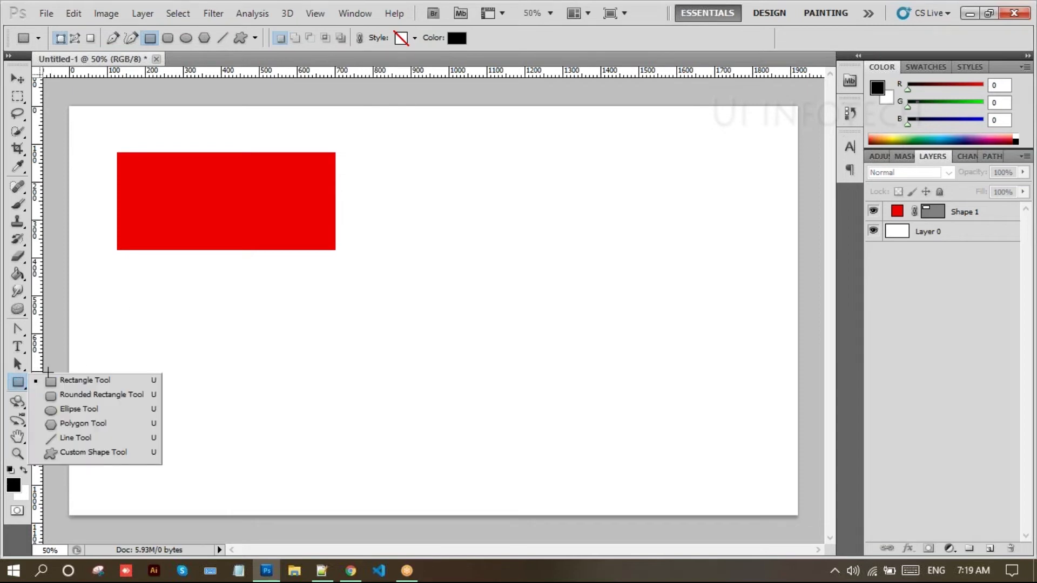
left_click(56, 371)
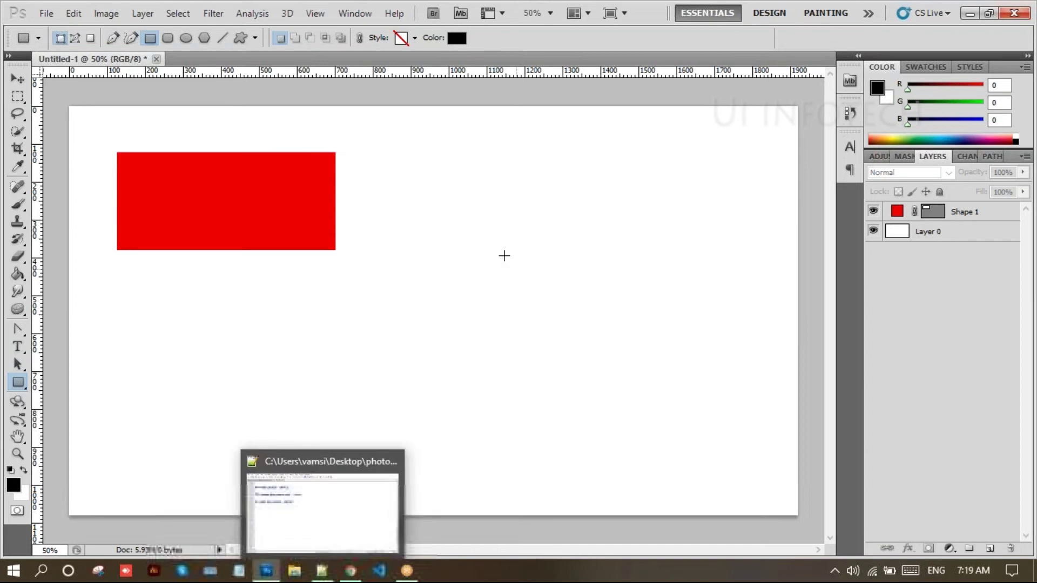
left_click_drag(441, 187, 446, 481)
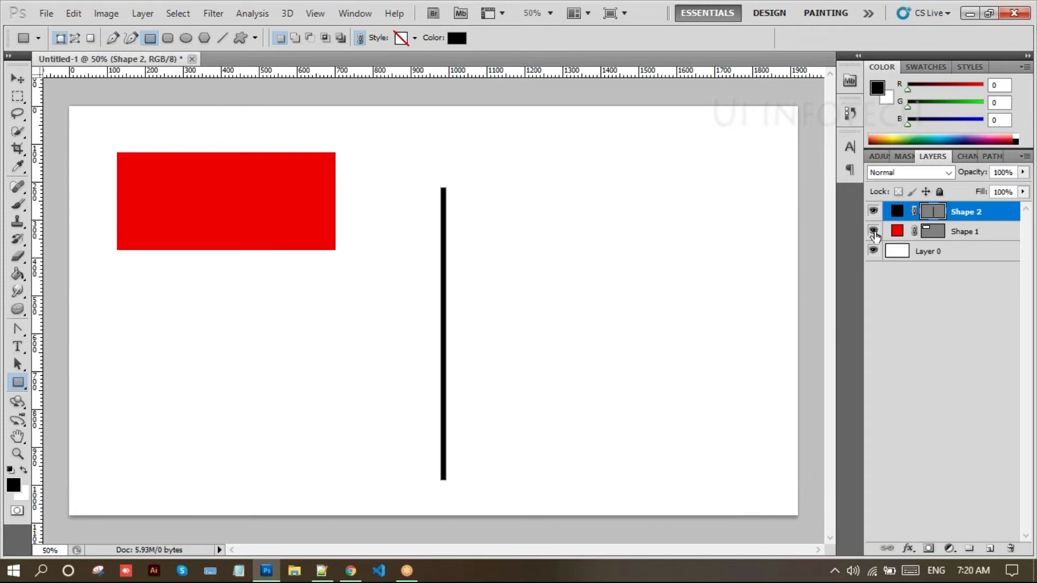
Step: Change the thin vertical bar's fill colour to green #06a211 and deselect its layer
double_click(898, 212)
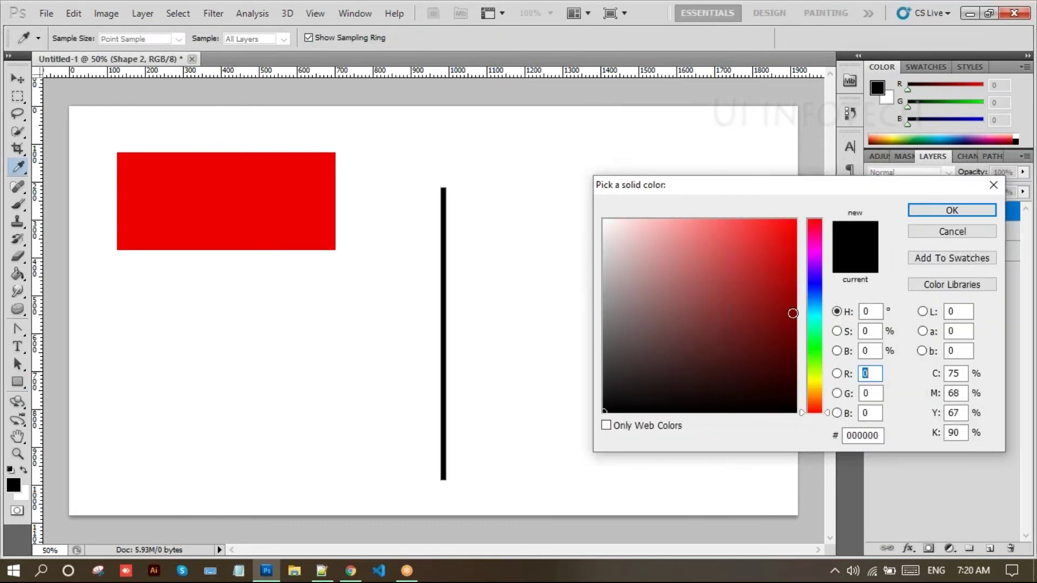
left_click(815, 346)
left_click_drag(790, 309, 788, 290)
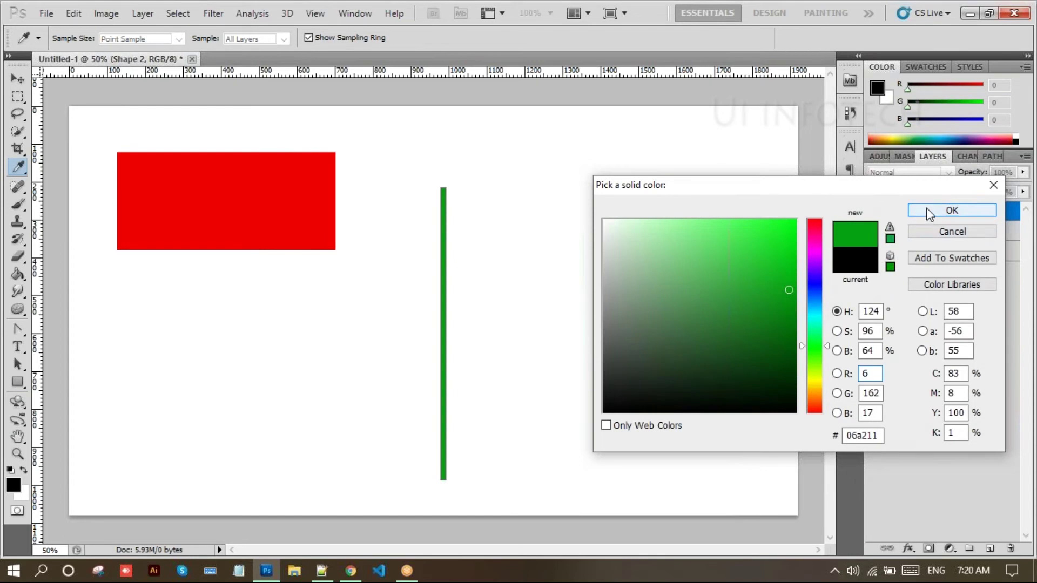
left_click(919, 213)
left_click(913, 293)
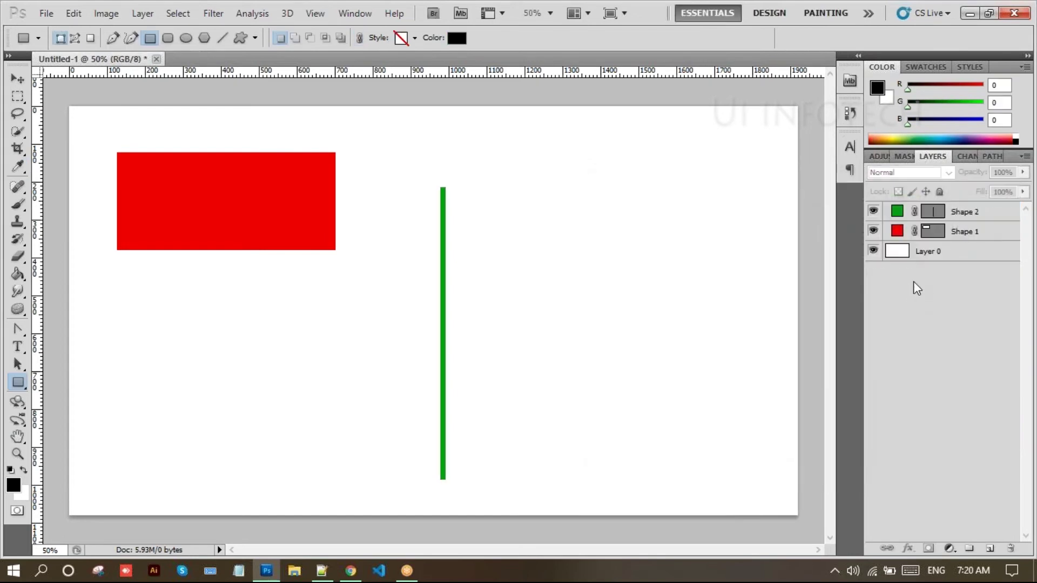
Step: Move the green bar up and left so it stands just beside the red rectangle's right edge
left_click(965, 215)
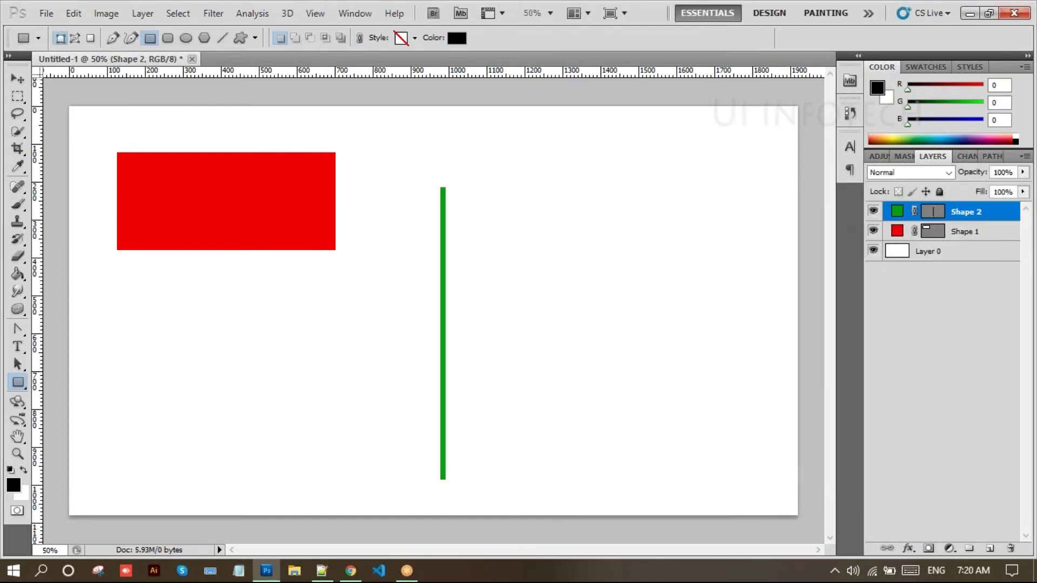
left_click(18, 79)
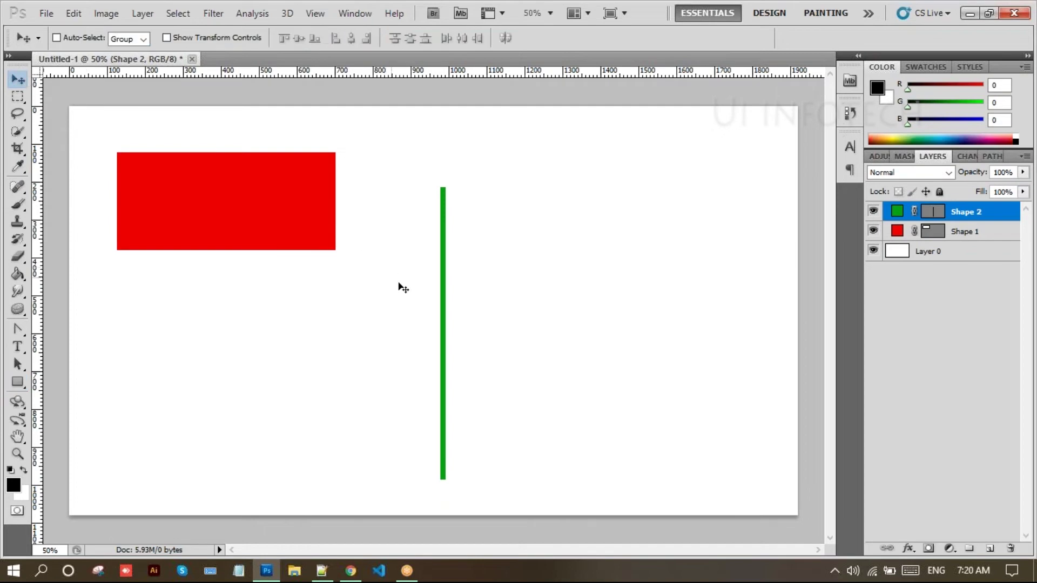
left_click_drag(444, 372, 361, 310)
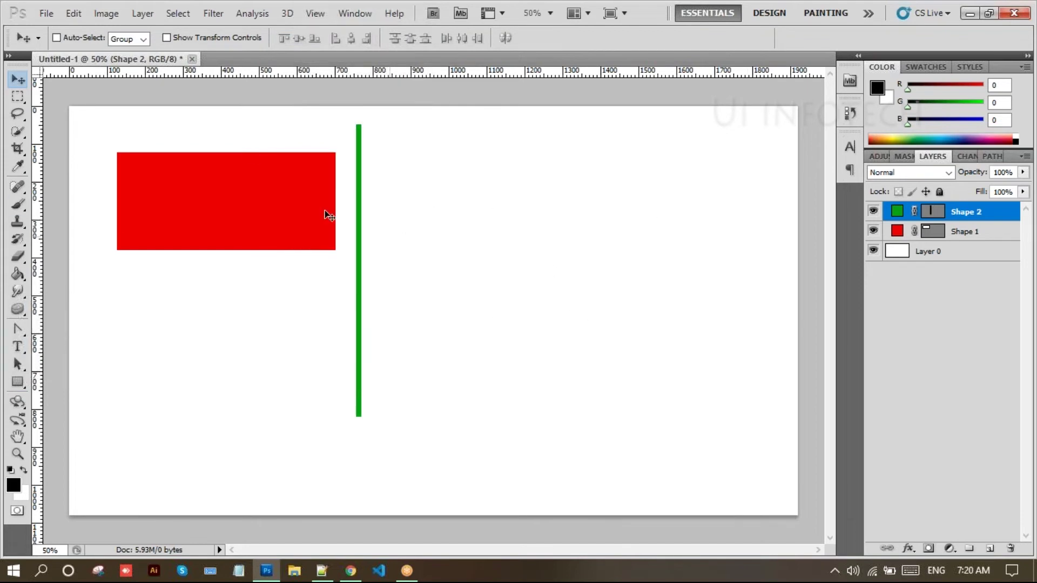
Step: Draw a nearly square rectangle about 350 px wide to the right of the green bar
left_click(17, 382)
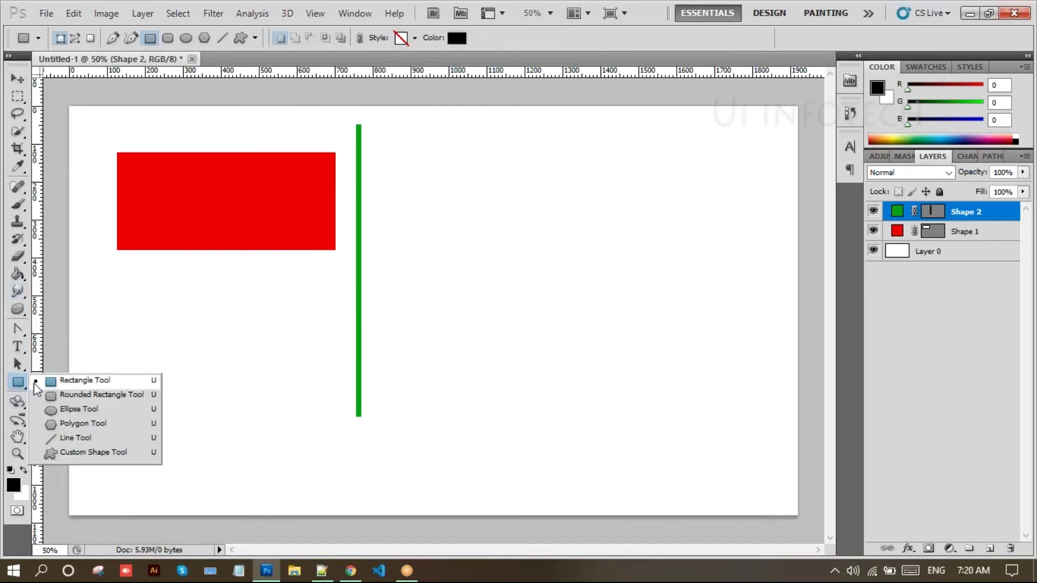
left_click(50, 383)
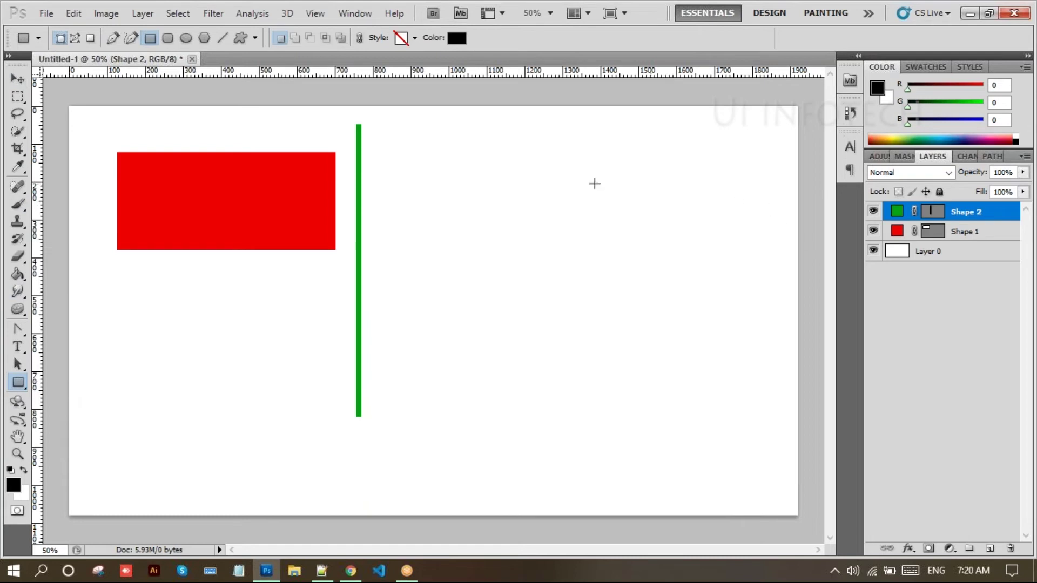
left_click_drag(420, 157, 554, 290)
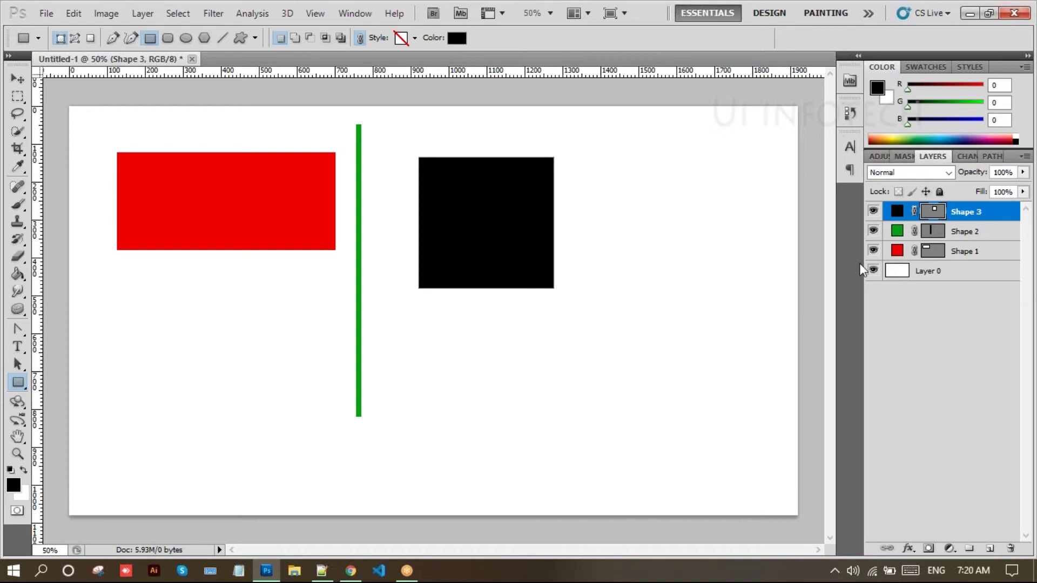
Step: Change the new square's fill colour to blue #0415b9
double_click(903, 214)
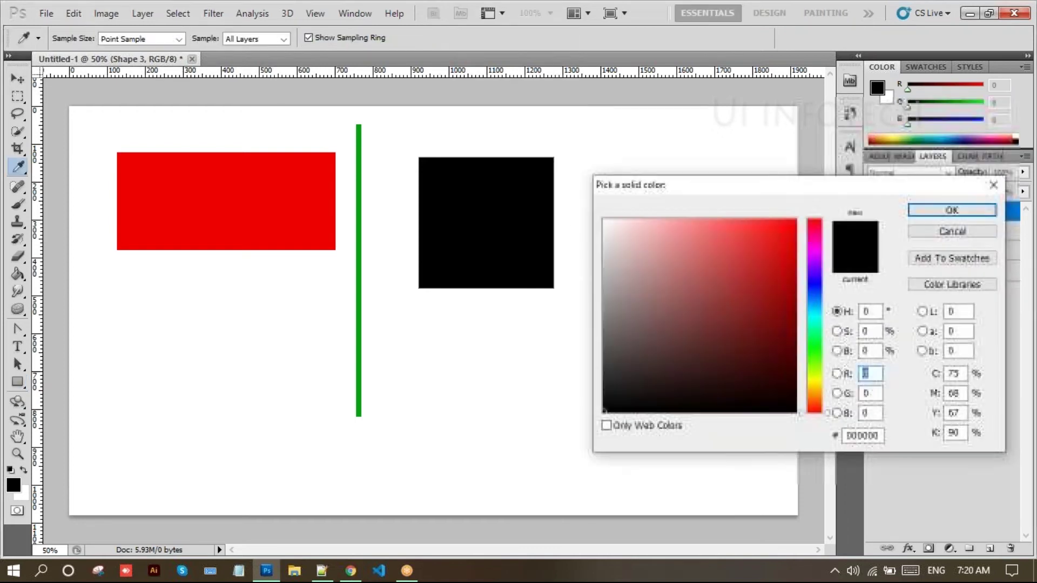
left_click(817, 288)
left_click(793, 273)
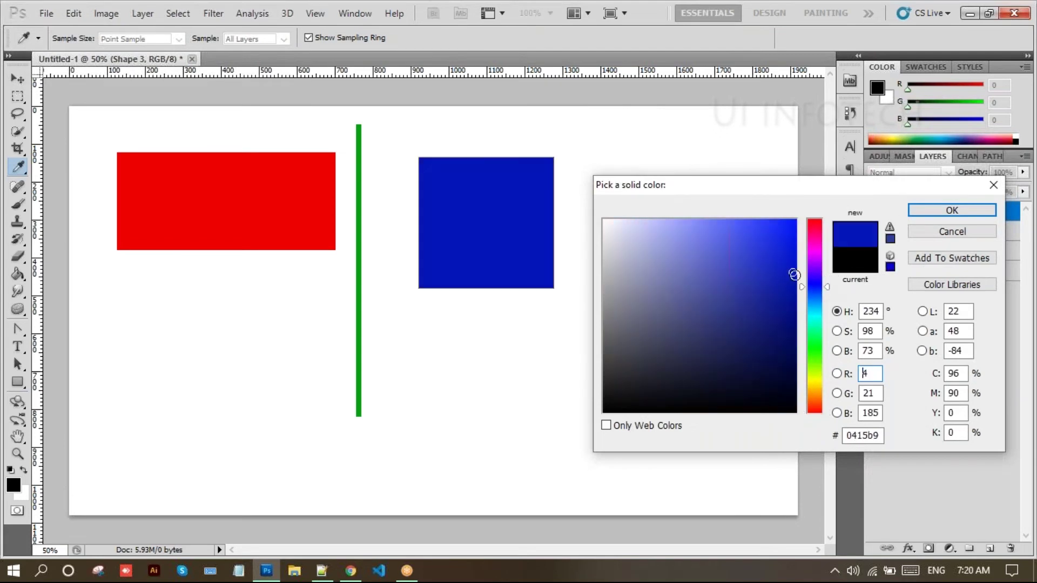
left_click(951, 210)
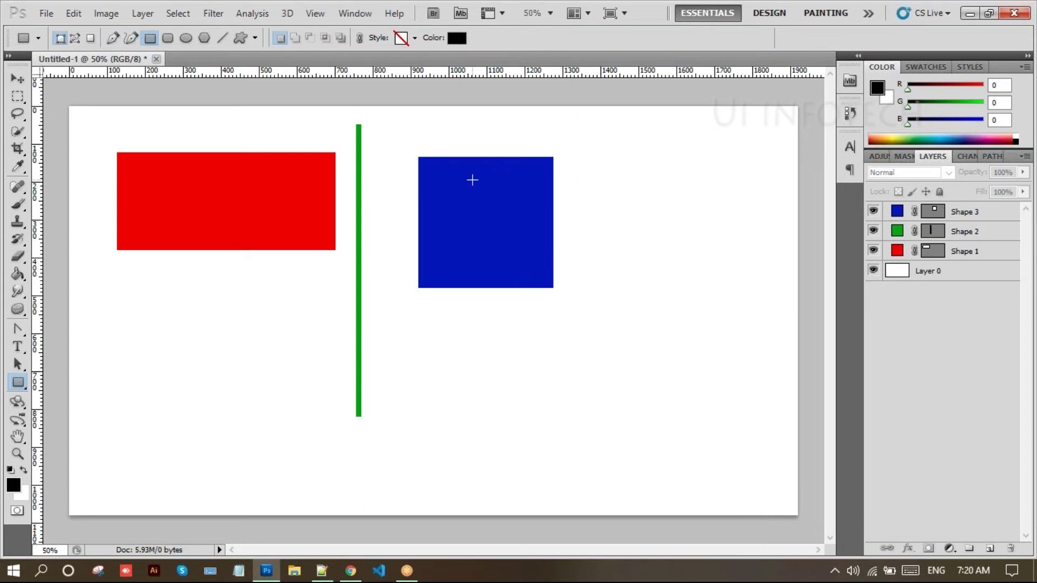
Step: Select the Shape 3 layer and move the blue square slightly up and closer to the green bar
left_click(25, 76)
left_click(492, 206)
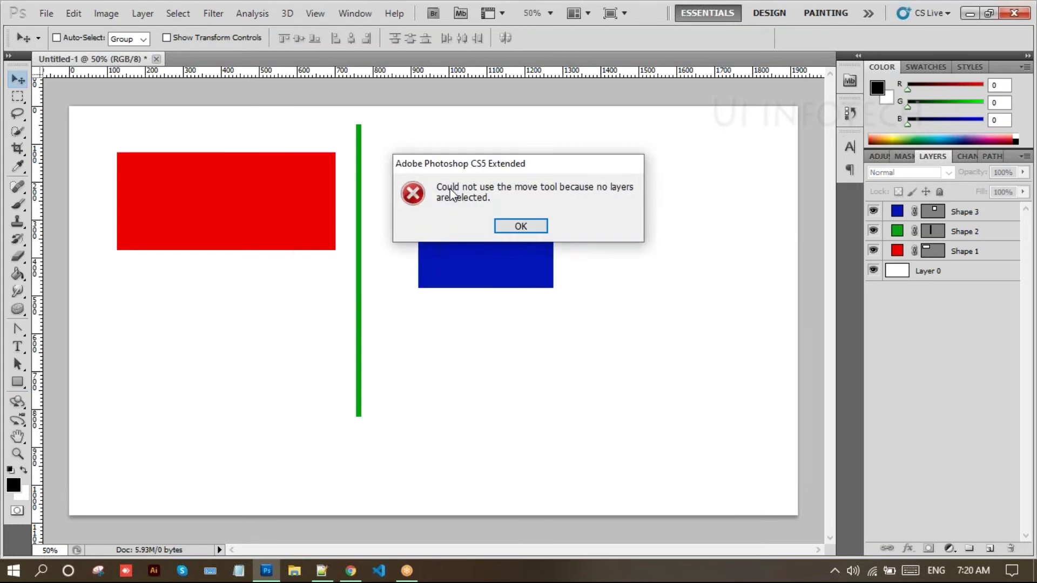
left_click(511, 226)
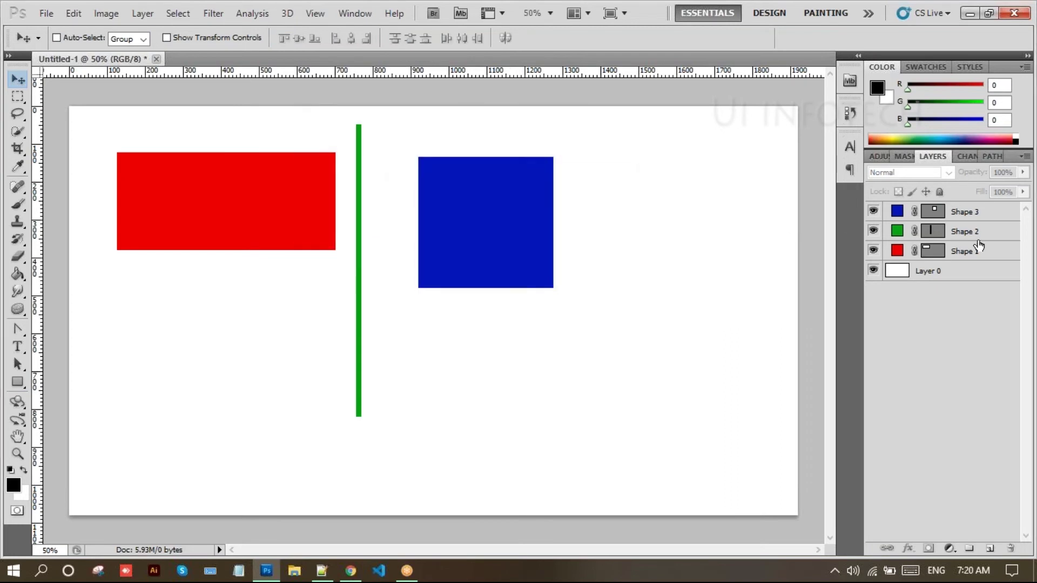
left_click(983, 219)
left_click_drag(517, 201, 477, 188)
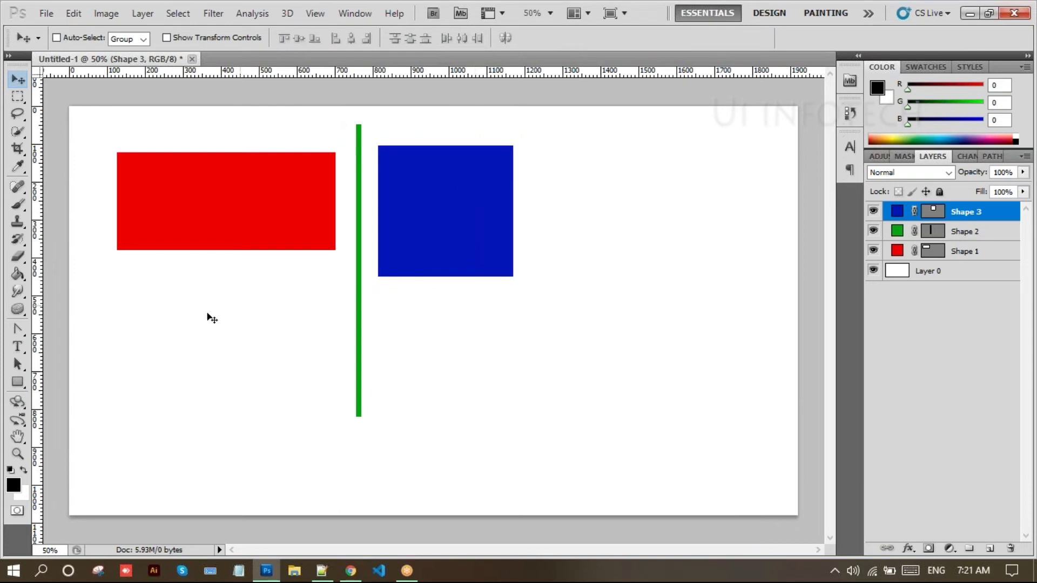
Step: Choose the outline-only stroke style for the Rectangle Tool and draw a rectangle about 510 by 340 px right of the blue square
left_click(18, 383)
right_click(20, 384)
left_click(53, 382)
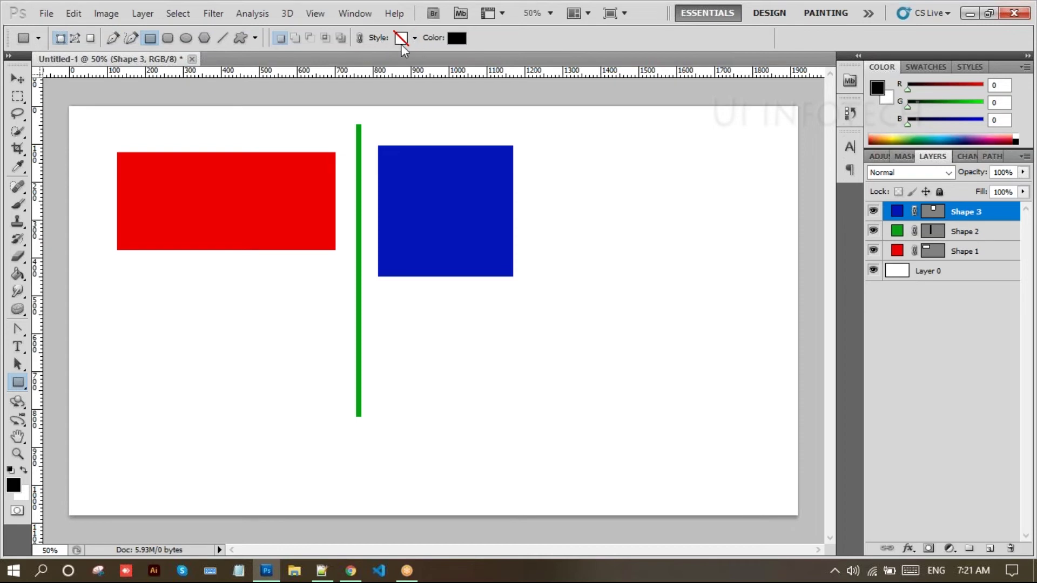
left_click(415, 38)
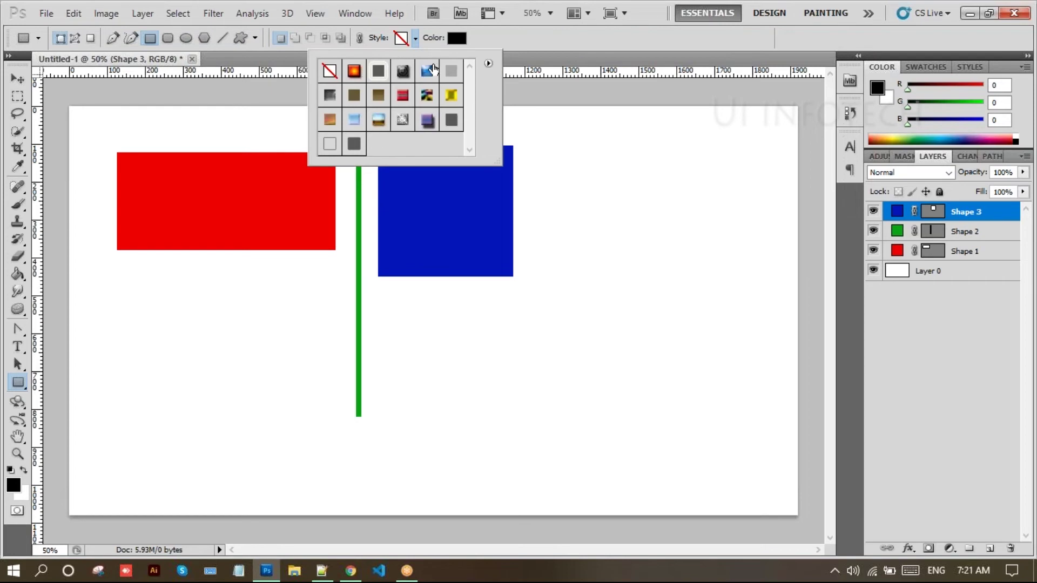
left_click(329, 144)
left_click(565, 161)
mouse_move(566, 161)
left_mouse_down()
mouse_move(786, 121)
mouse_move(783, 202)
mouse_move(760, 288)
left_mouse_up()
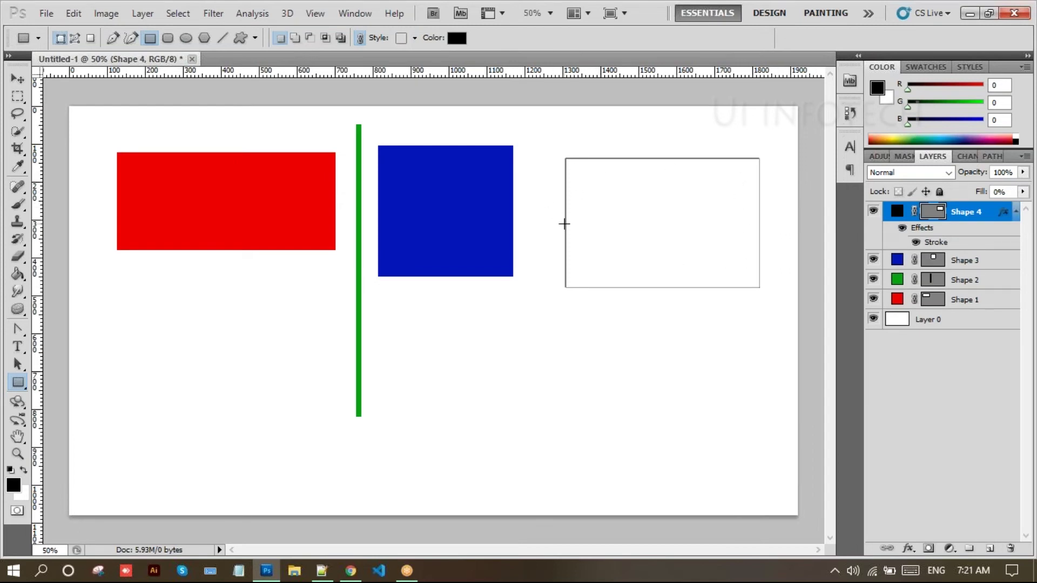
Step: Set the outlined rectangle's Stroke effect to a size of 27 px with its position Inside
double_click(936, 244)
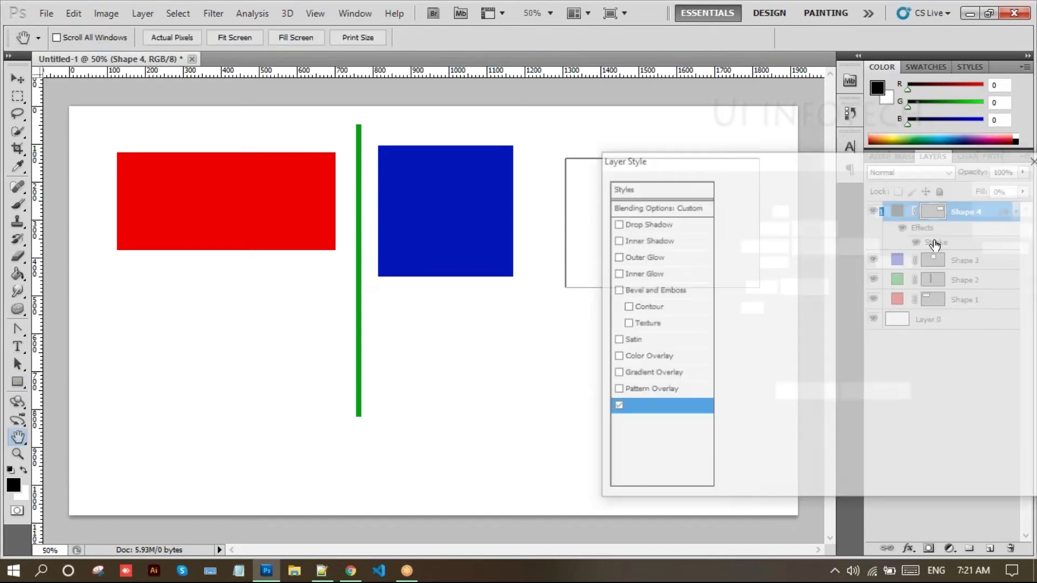
left_click_drag(871, 172, 947, 270)
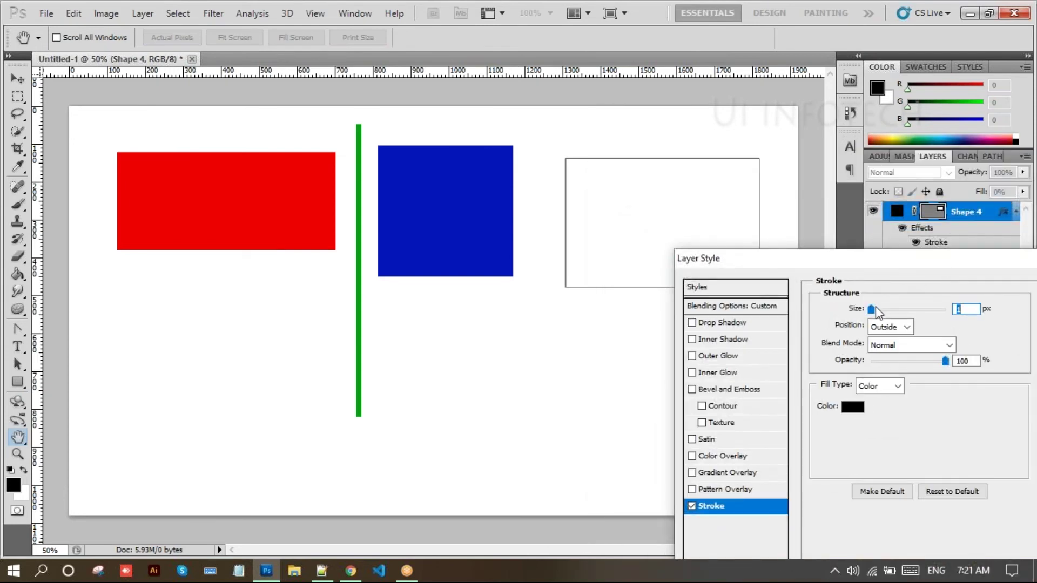
left_click_drag(875, 316, 885, 323)
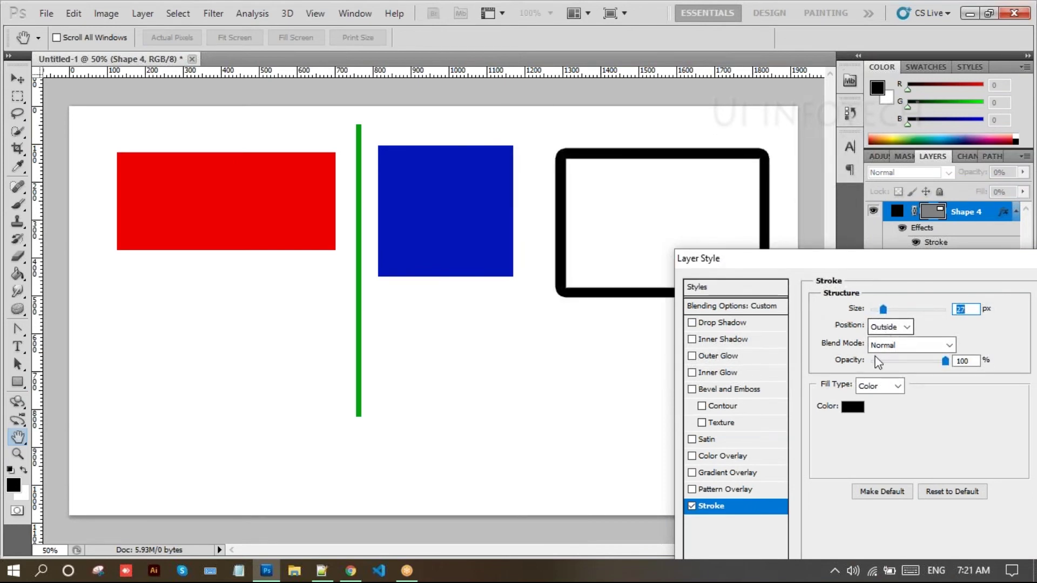
left_click(897, 328)
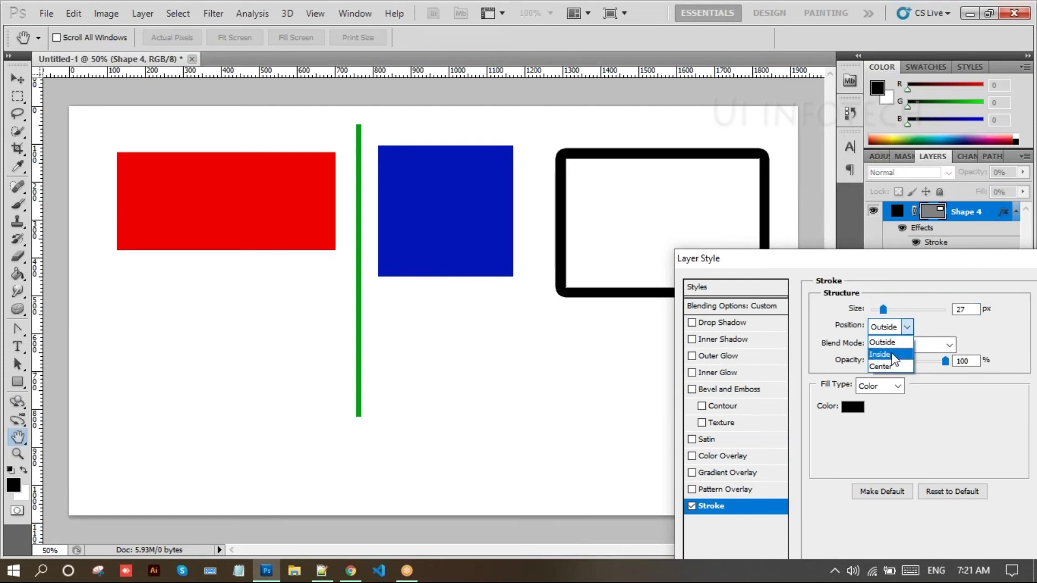
left_click(891, 355)
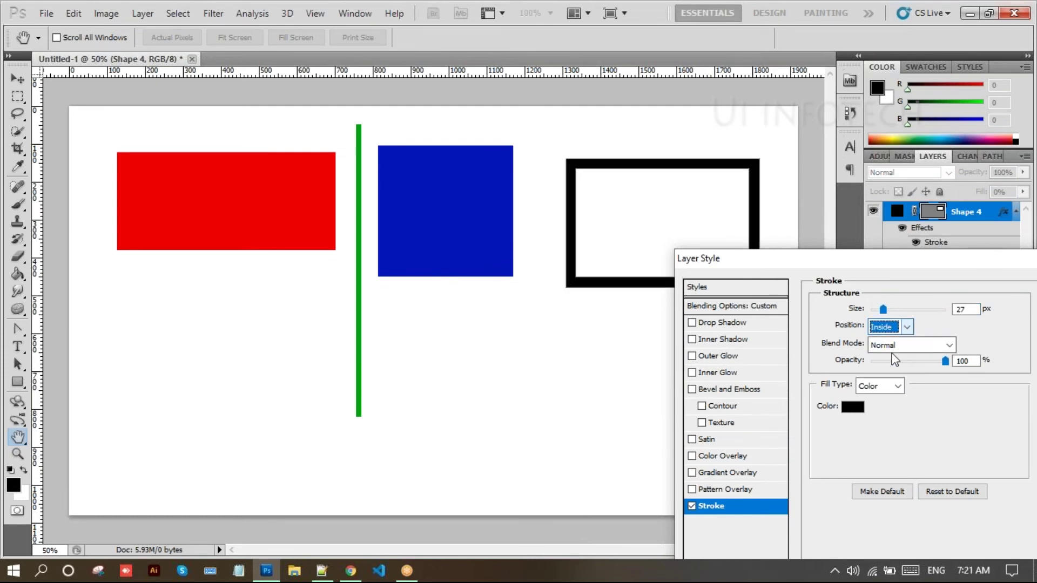
Step: Change the outlined rectangle's stroke colour from black to magenta and apply the layer style
left_click_drag(952, 266, 316, 137)
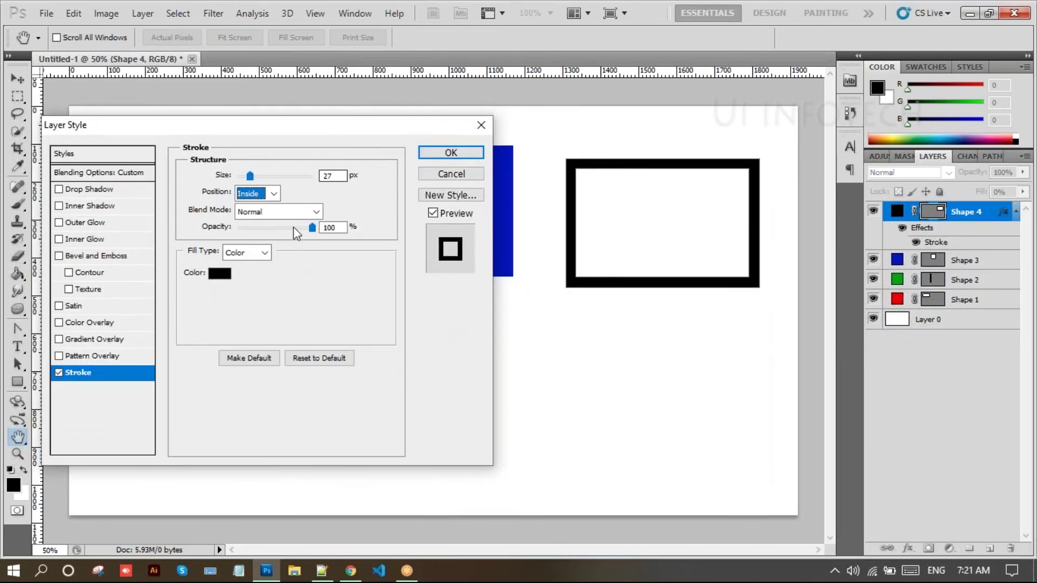
left_click(220, 276)
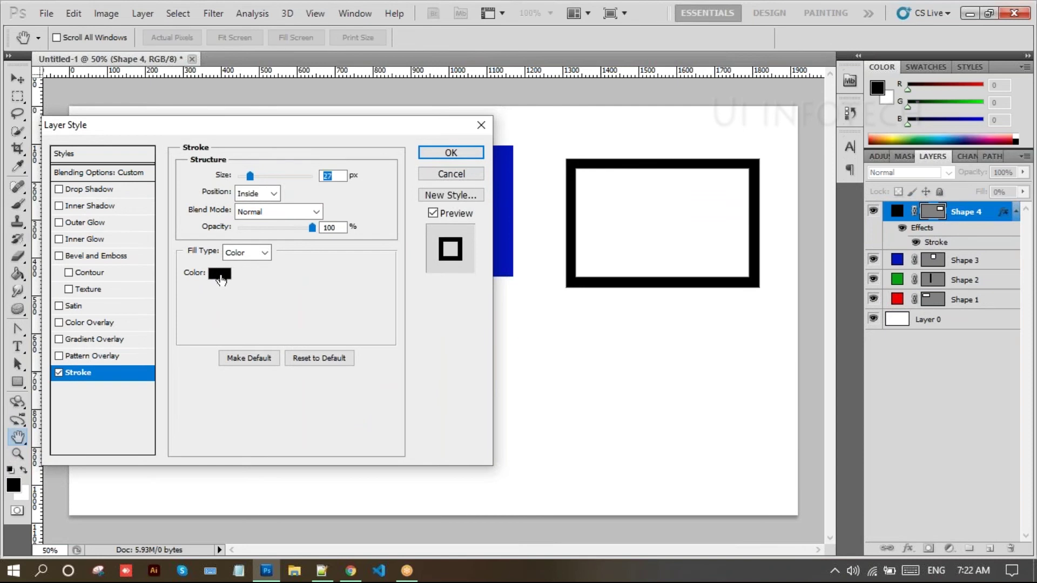
mouse_move(782, 183)
left_mouse_down()
mouse_move(814, 243)
mouse_move(912, 268)
left_mouse_up()
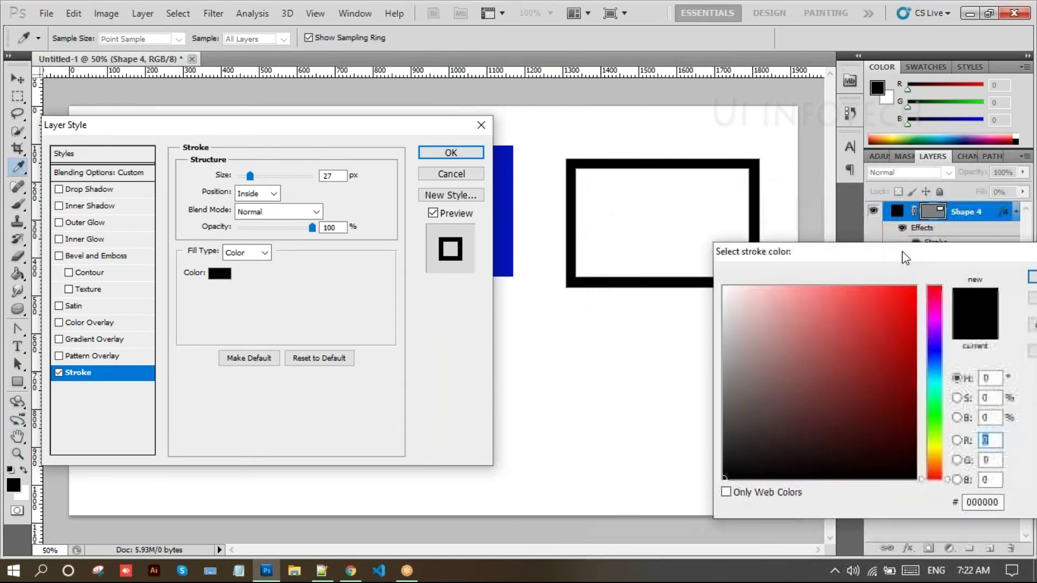
left_click(938, 442)
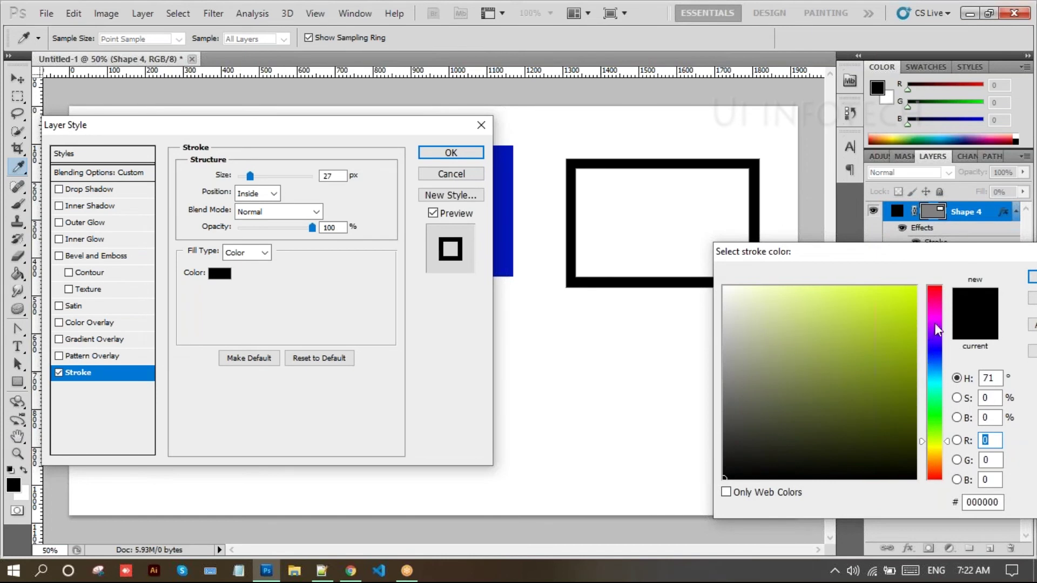
left_click(935, 309)
left_click(915, 338)
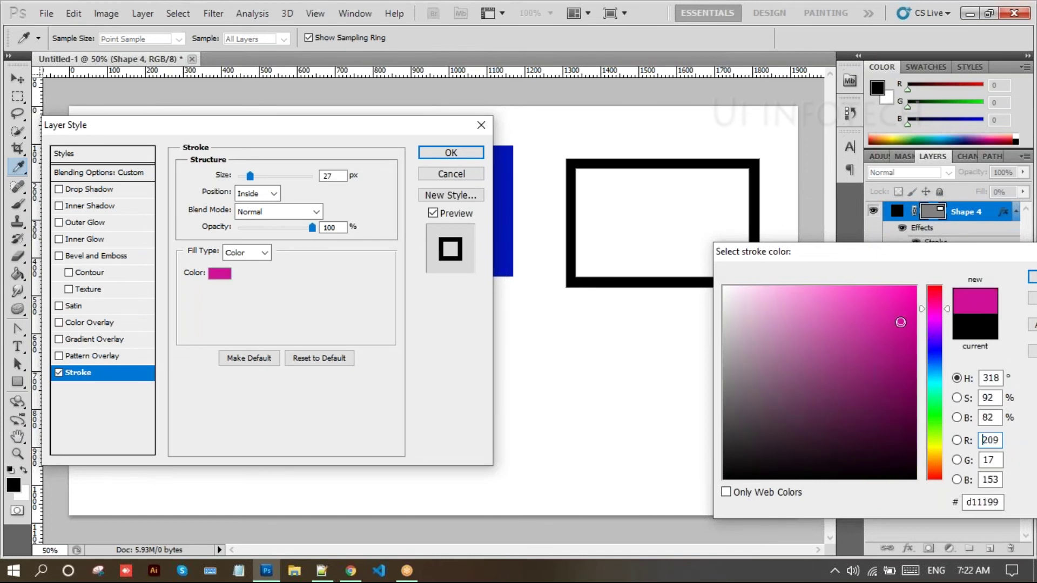
left_click(1031, 276)
left_click(443, 152)
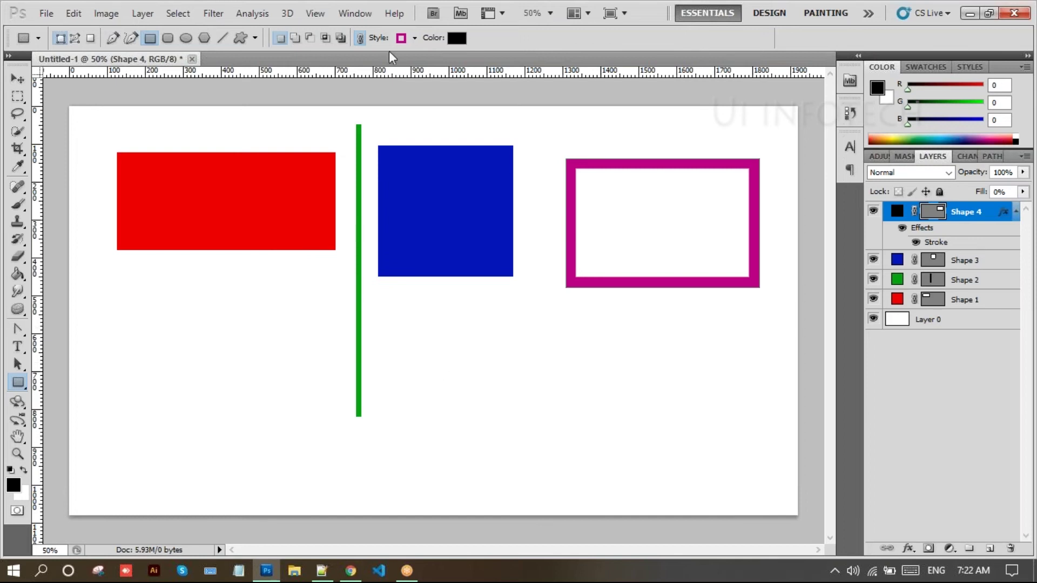
Step: Try the no-style preset on the Shape 4 rectangle, apply the thin outline-only preset instead, and deselect the layer
left_click(414, 36)
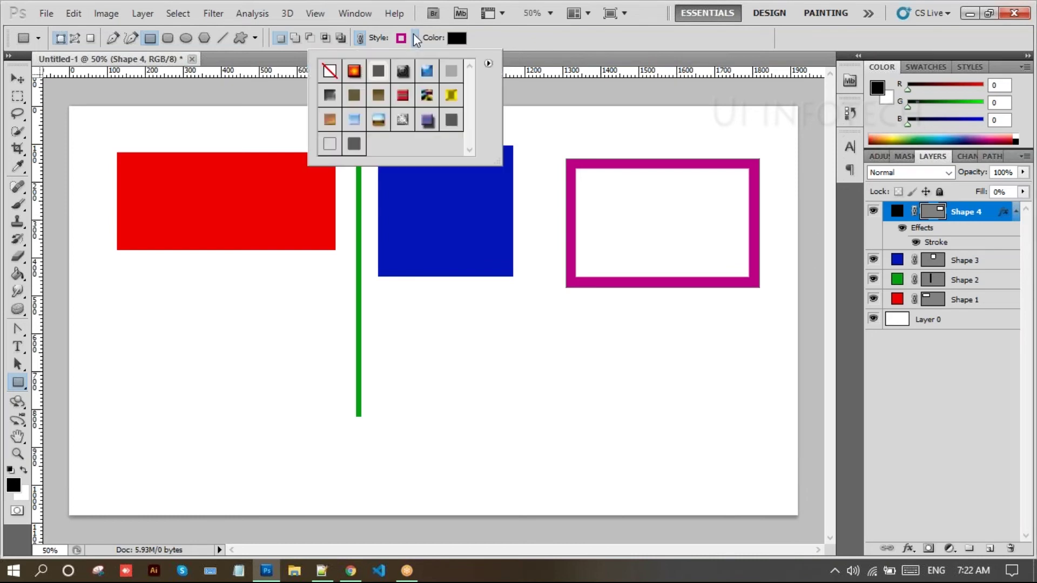
left_click(330, 71)
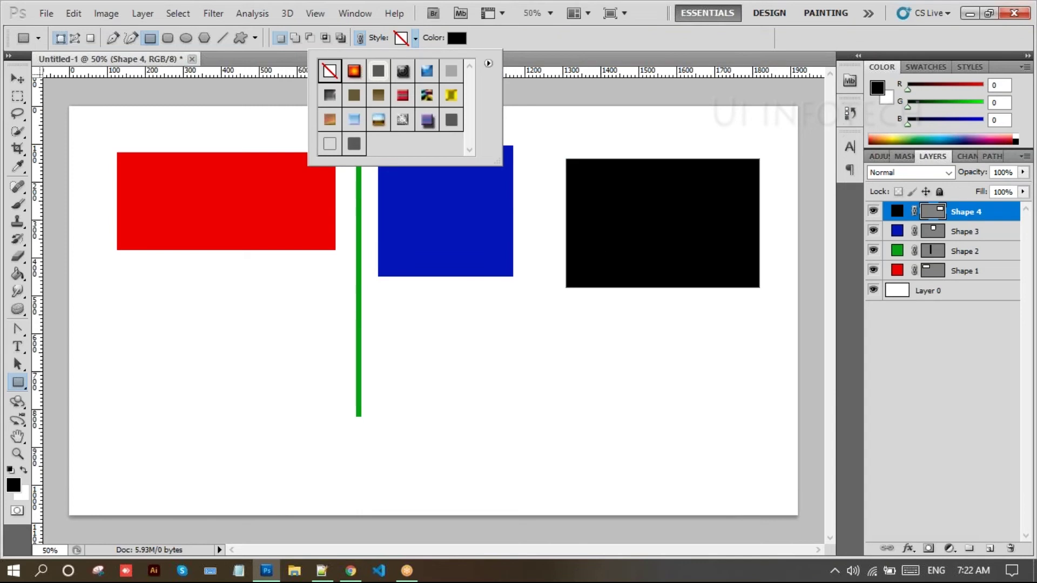
left_click(330, 144)
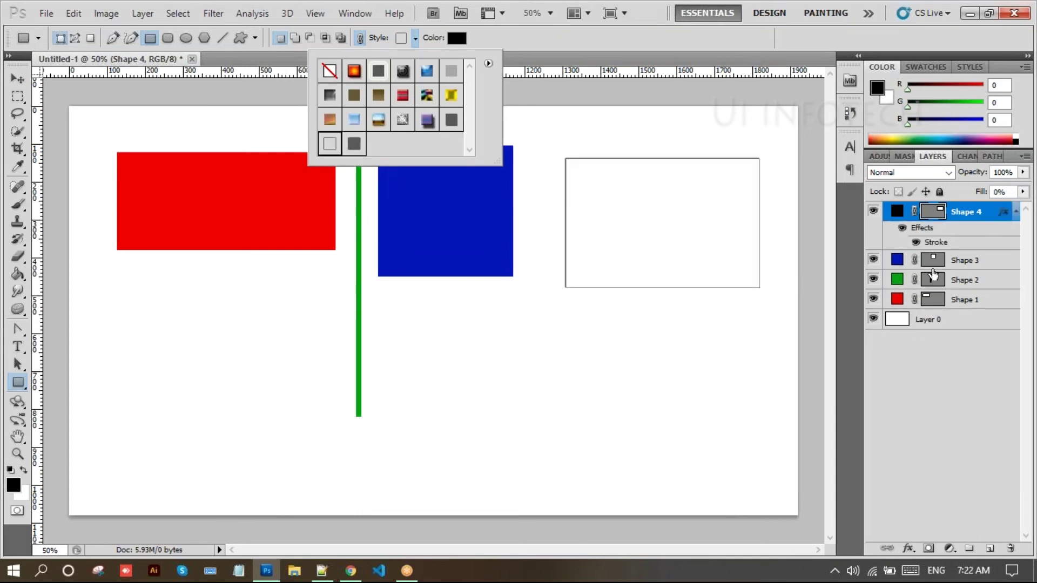
left_click(875, 414)
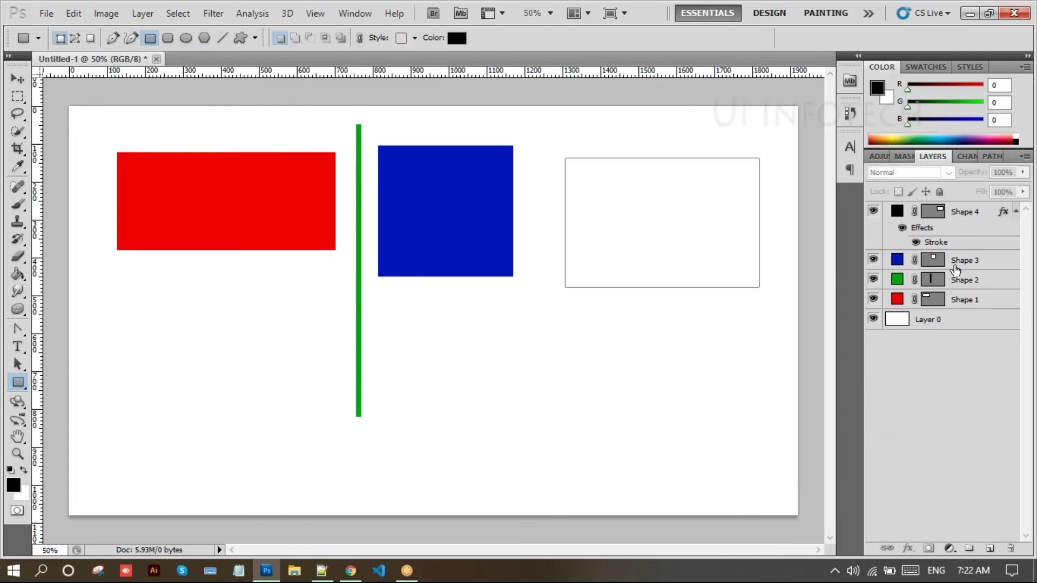
Step: Delete the four shape layers, from Shape 4 down to Shape 1, keeping only Layer 0
left_click(972, 223)
key("Delete")
key("Delete")
key("Delete")
key("Delete")
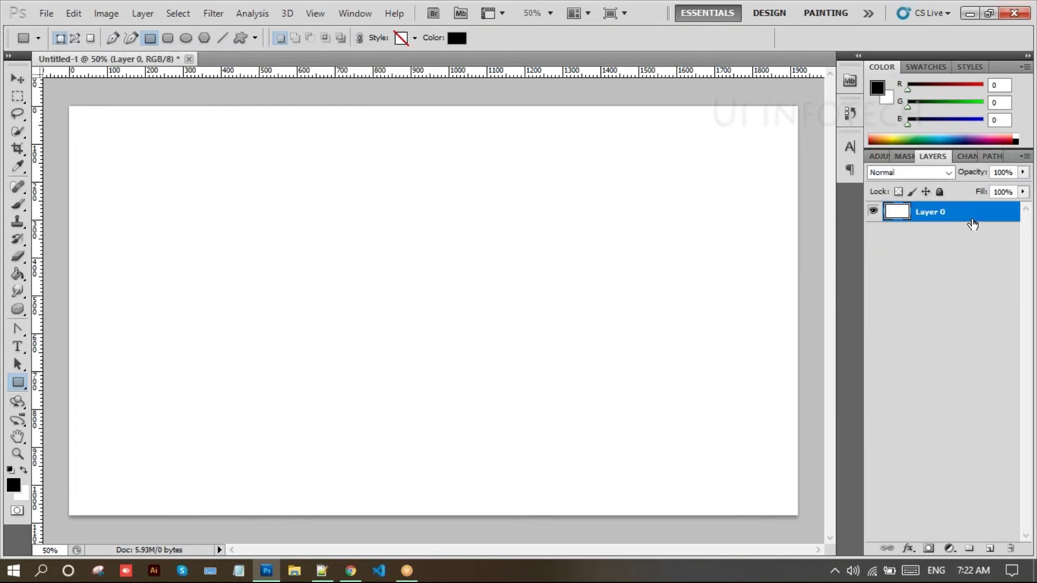
Step: Choose the Rounded Rectangle Tool, try a shape about 155 by 95 px with a 400 px radius, and undo it
right_click(18, 384)
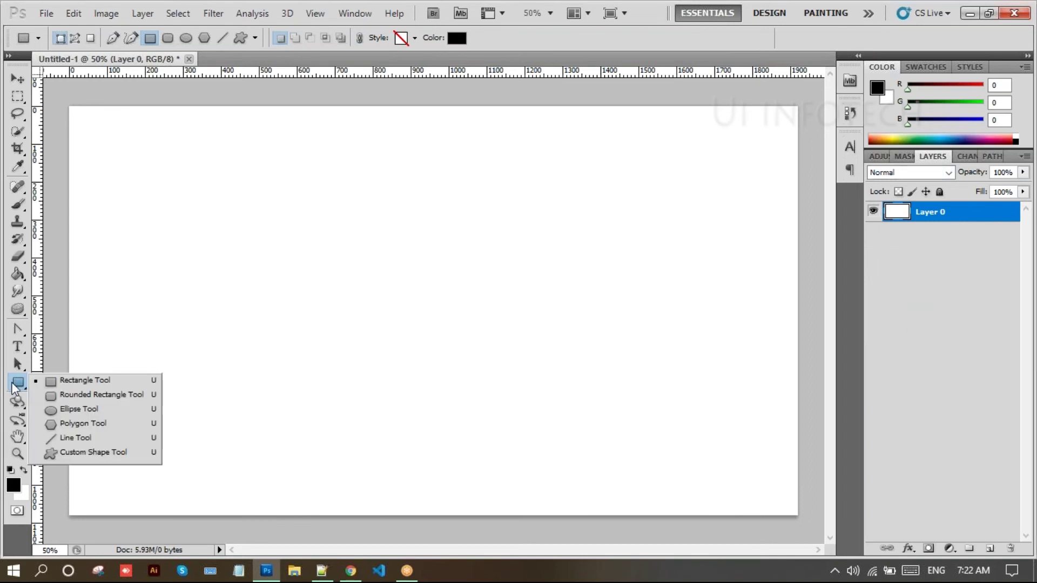
left_click(53, 396)
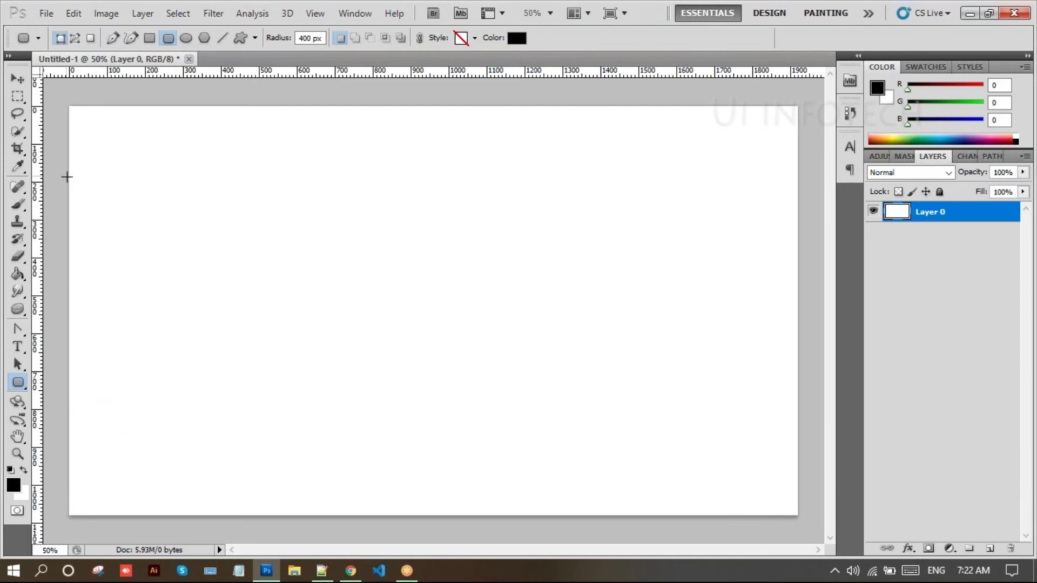
left_click_drag(116, 164, 175, 201)
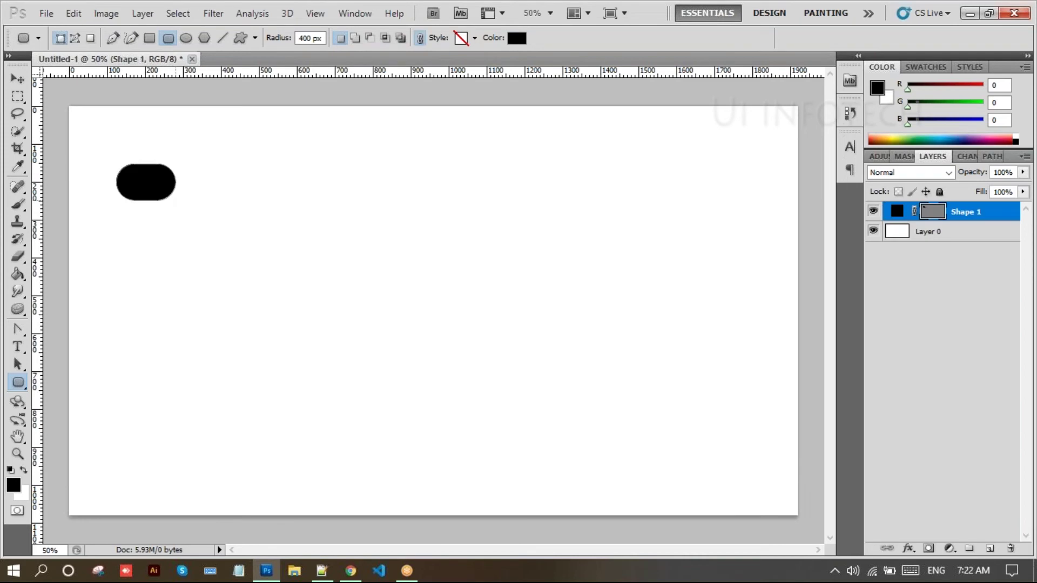
key("ctrl+z")
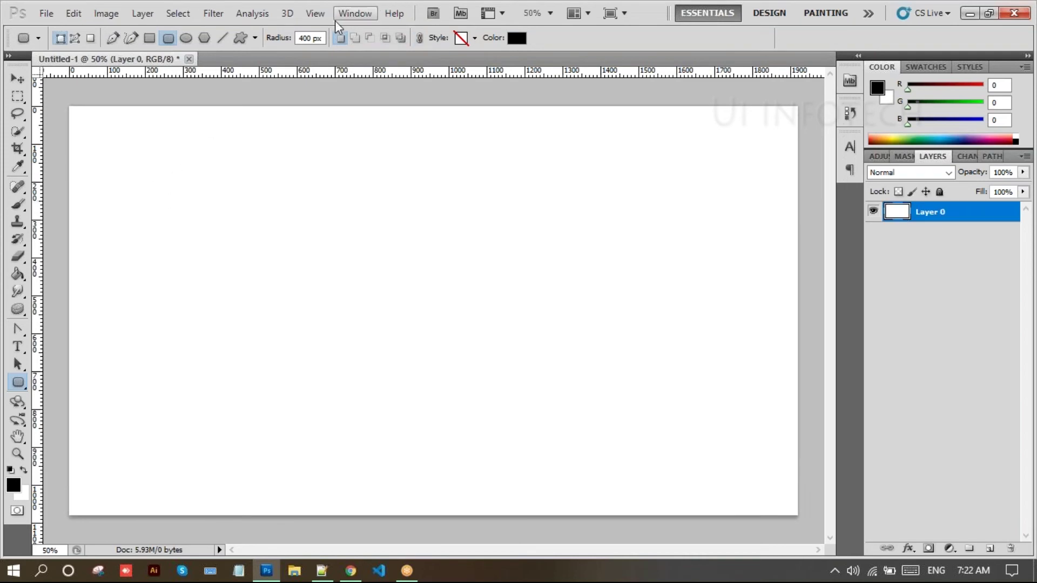
Step: Draw a rounded rectangle about 565 by 470 px with a 10 px radius, and another about 540 by 590 px beside it with a 70 px radius
double_click(308, 38)
type("0")
left_click(301, 38)
type("1")
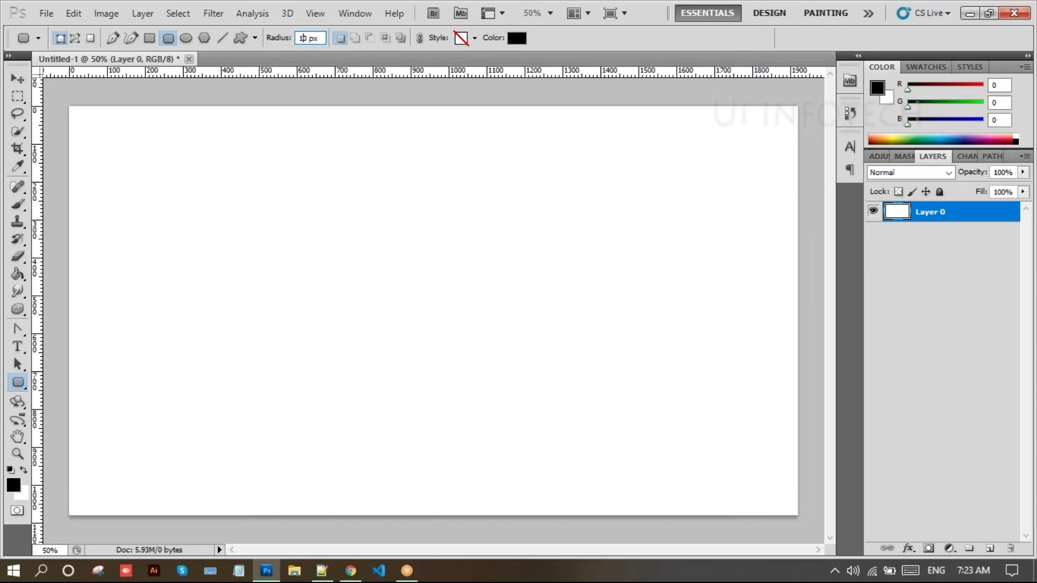
left_click_drag(139, 164, 353, 342)
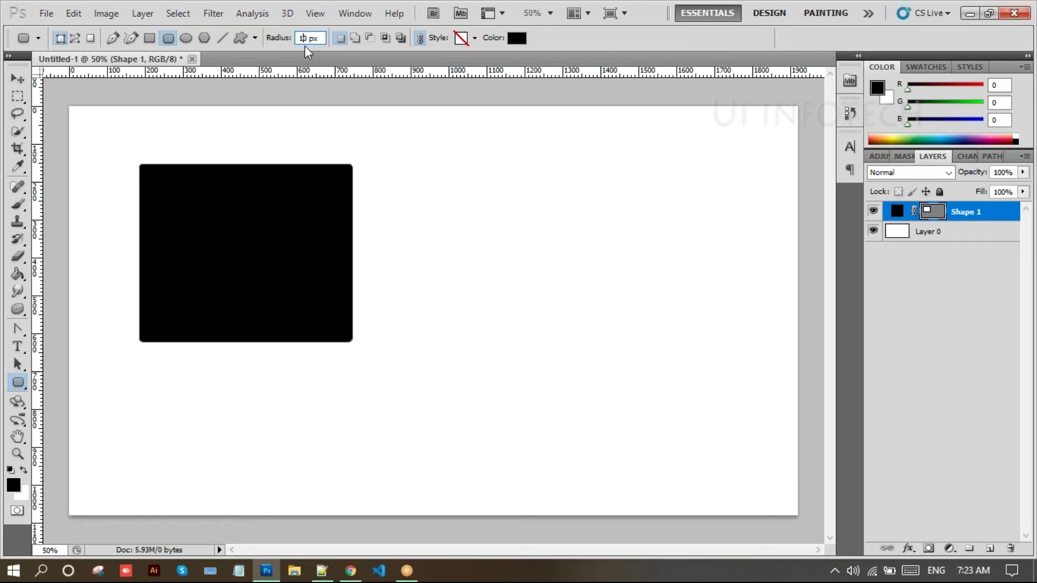
type("7")
left_click_drag(423, 178, 629, 403)
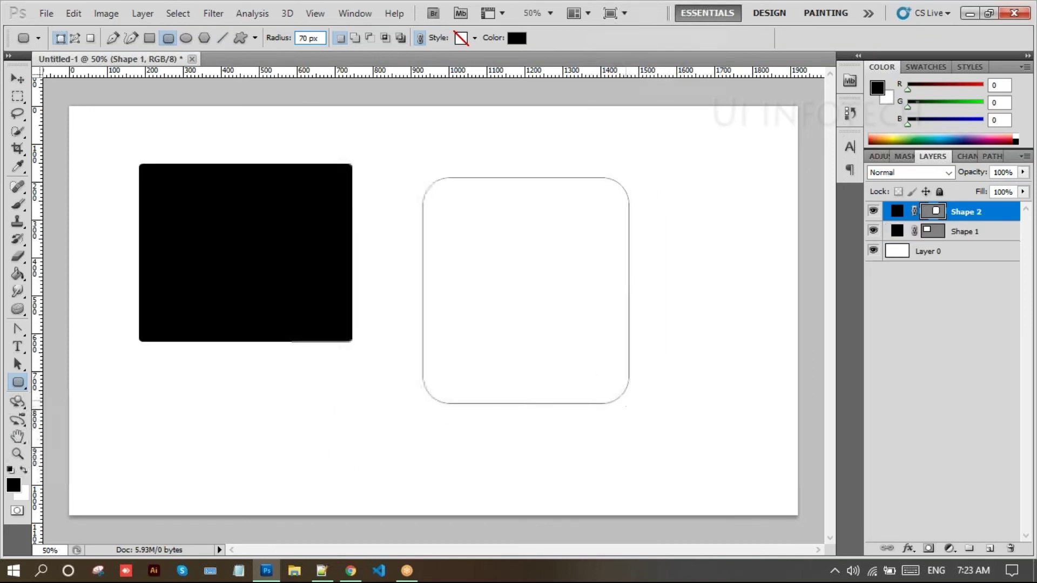
Step: Change the fill colour of the Shape 2 rounded rectangle to orange-red #ee3200
double_click(897, 211)
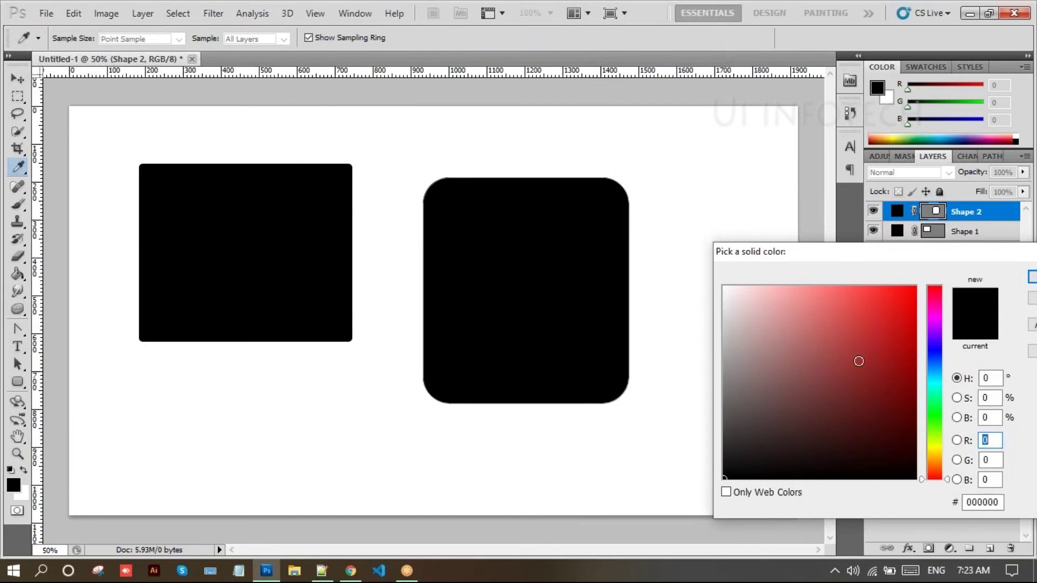
left_click_drag(929, 403, 935, 426)
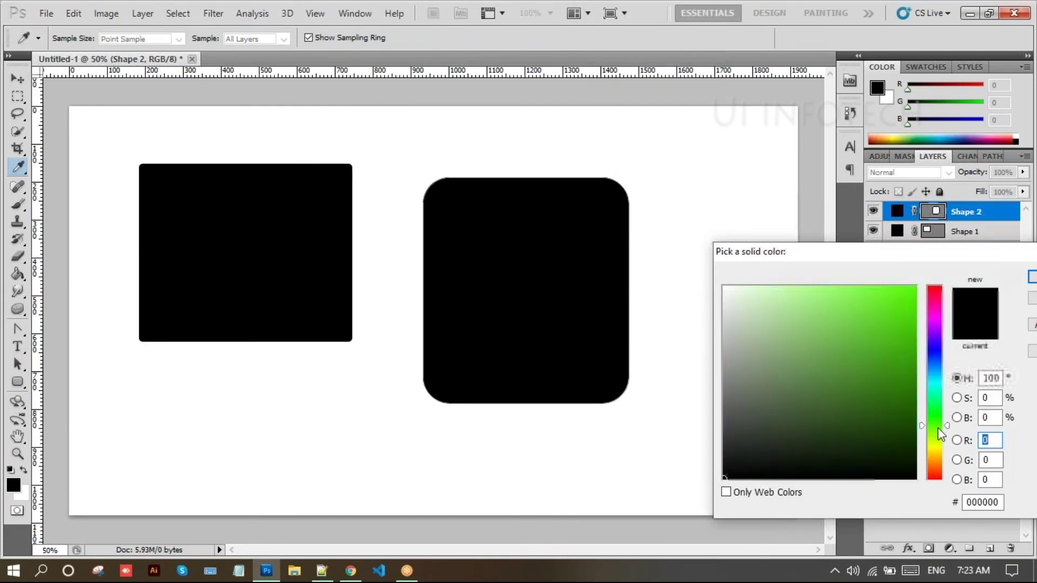
left_click(912, 396)
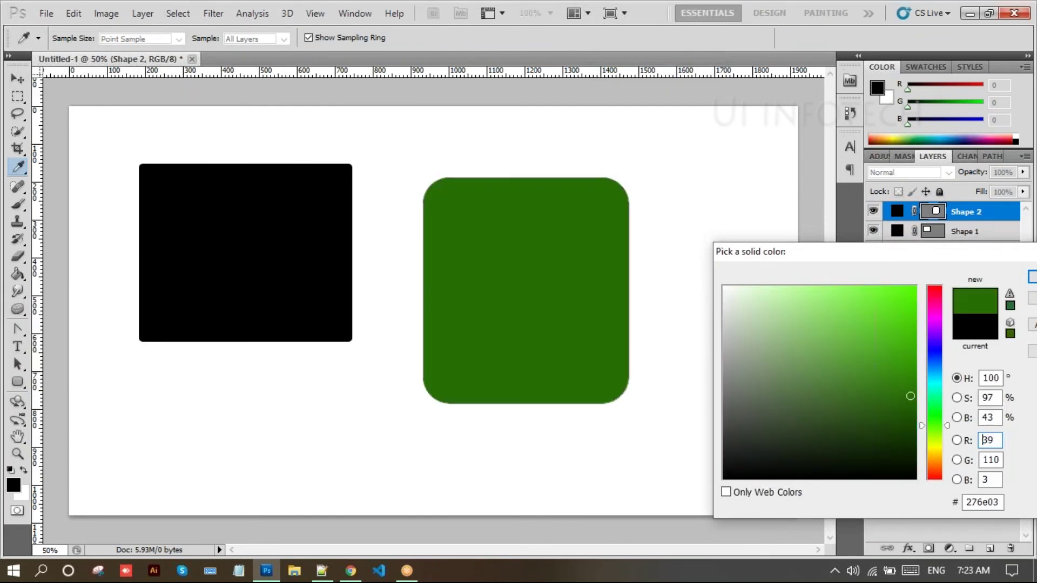
left_click_drag(933, 453, 935, 473)
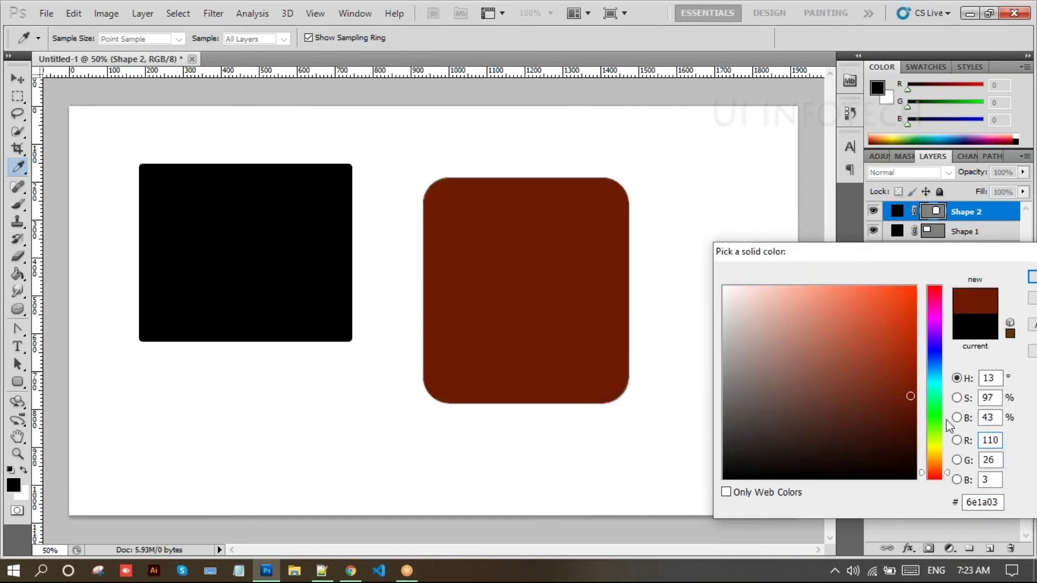
left_click(907, 339)
left_click_drag(907, 339, 916, 299)
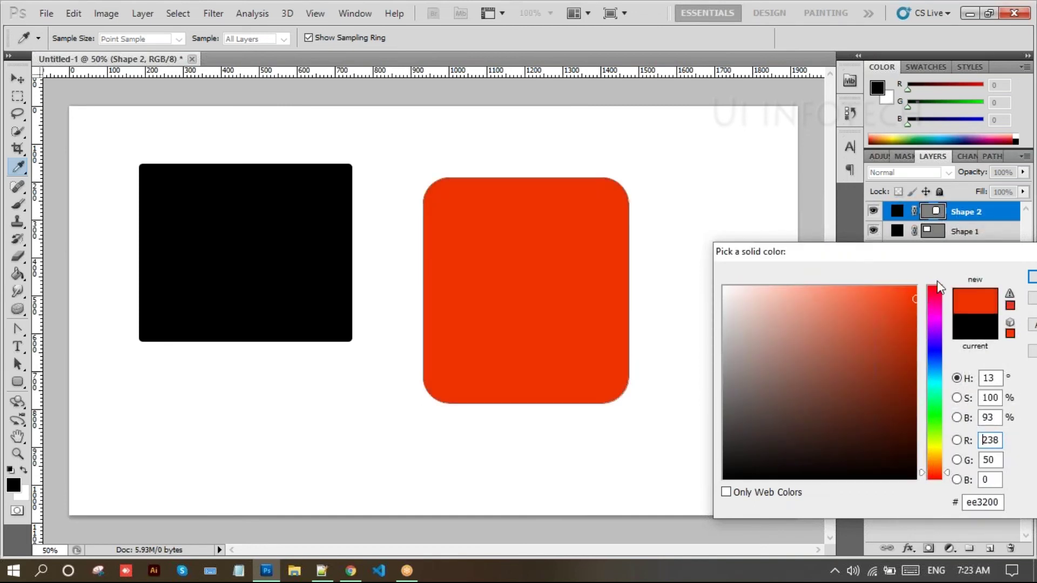
key("Return")
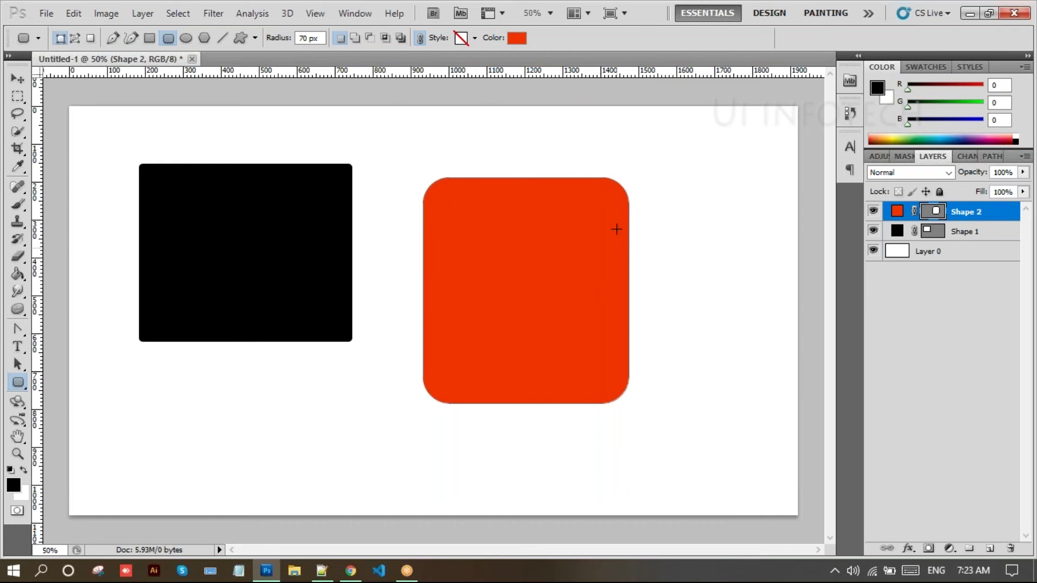
Step: Apply the thin outline-only style preset to the Shape 2 rounded rectangle
left_click(474, 38)
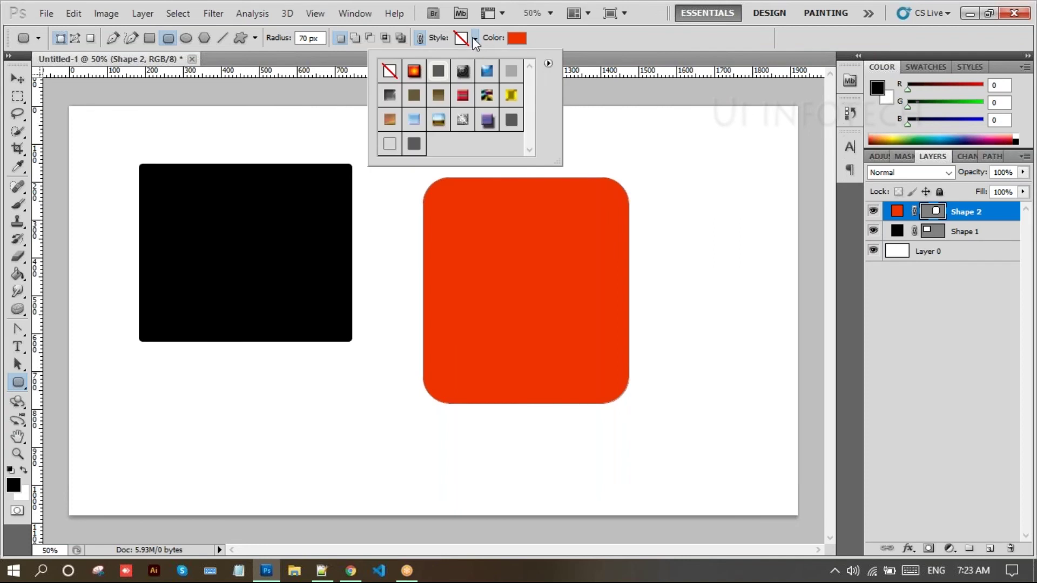
left_click(389, 144)
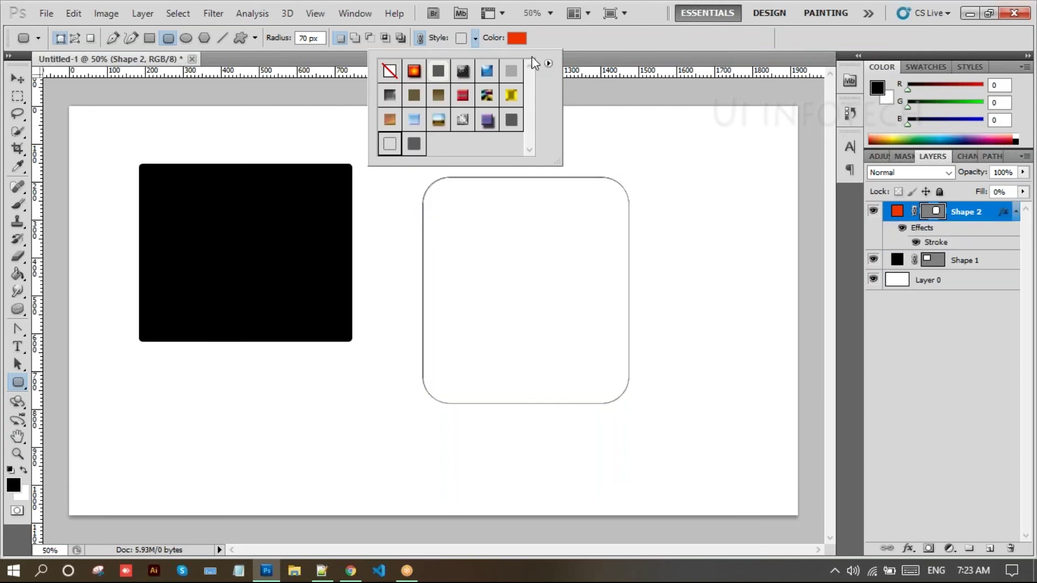
left_click(548, 63)
left_click(548, 63)
Step: Set the Stroke effect of Shape 2 to a size of 16 px and the colour red #ff0000
left_click(952, 249)
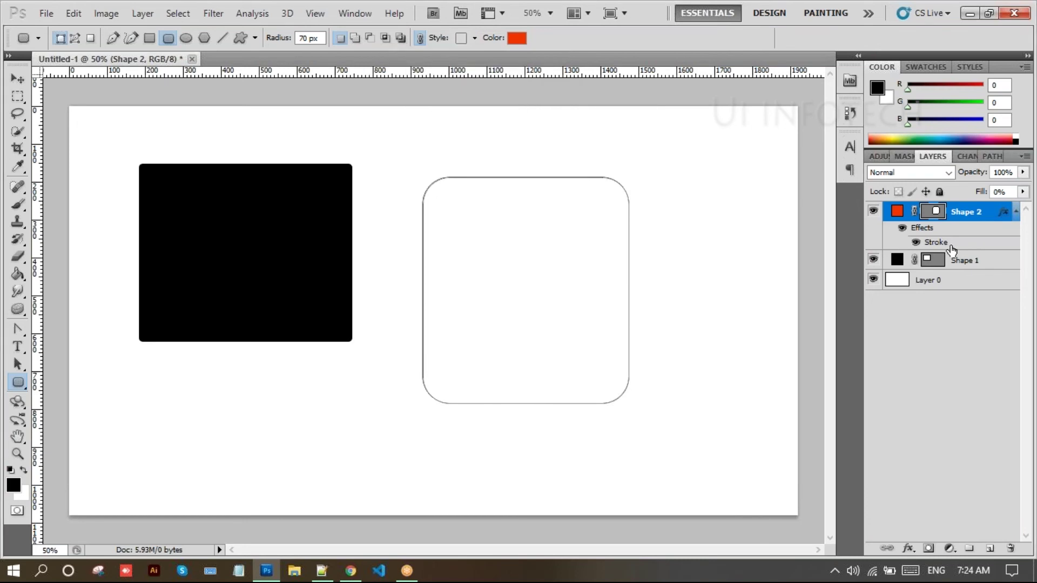
double_click(952, 250)
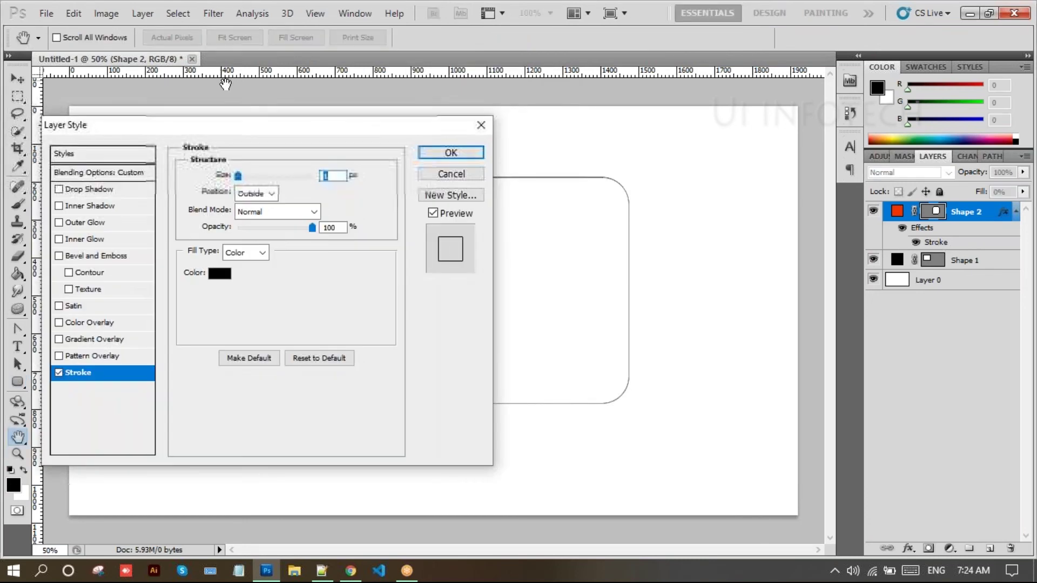
mouse_move(236, 128)
left_mouse_down()
mouse_move(783, 259)
mouse_move(848, 173)
left_mouse_up()
left_click_drag(840, 228, 848, 227)
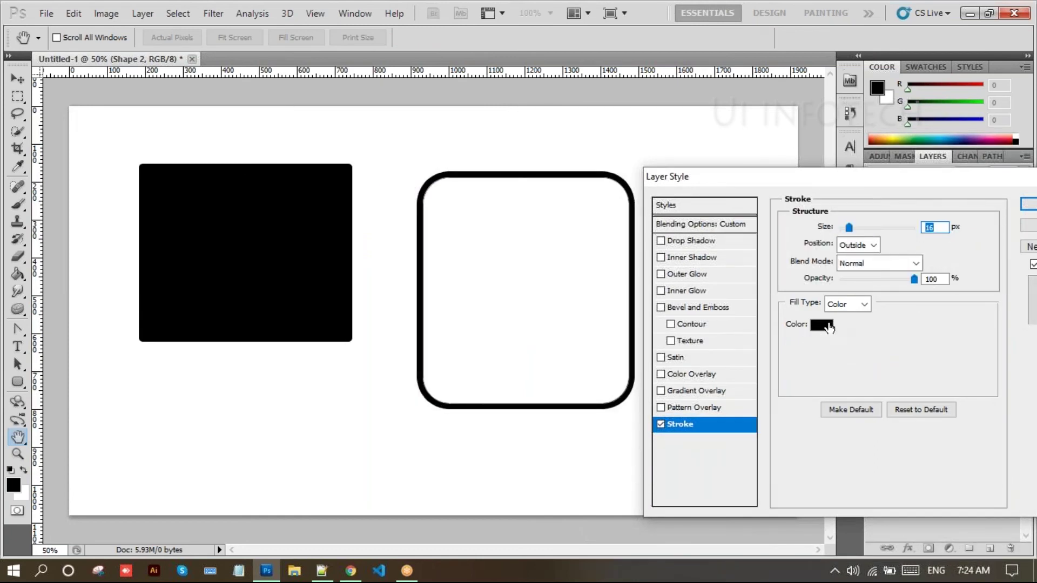
left_click(822, 325)
mouse_move(841, 322)
left_mouse_down()
mouse_move(902, 303)
mouse_move(921, 281)
left_mouse_up()
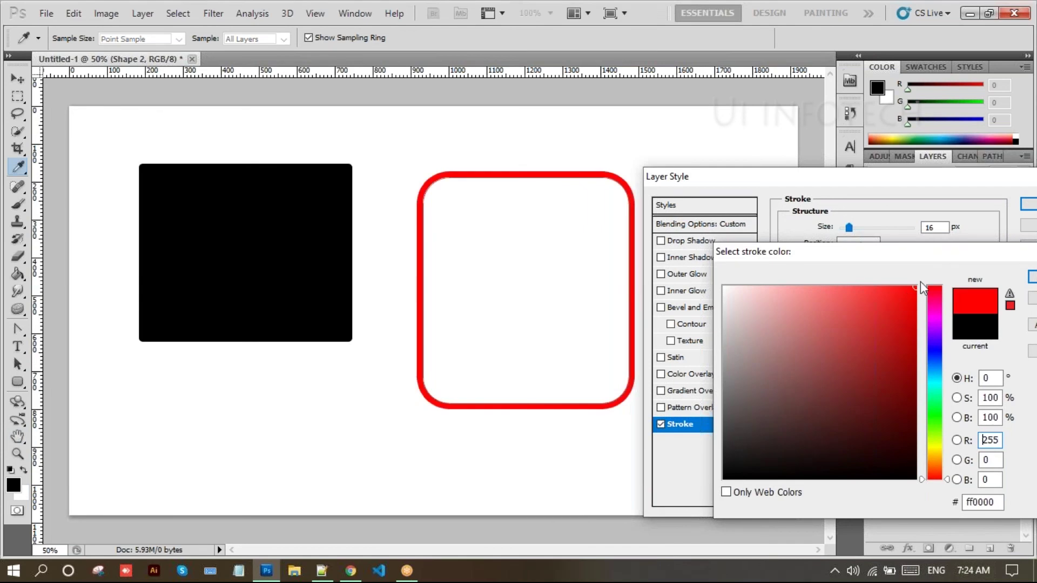
left_click(1035, 278)
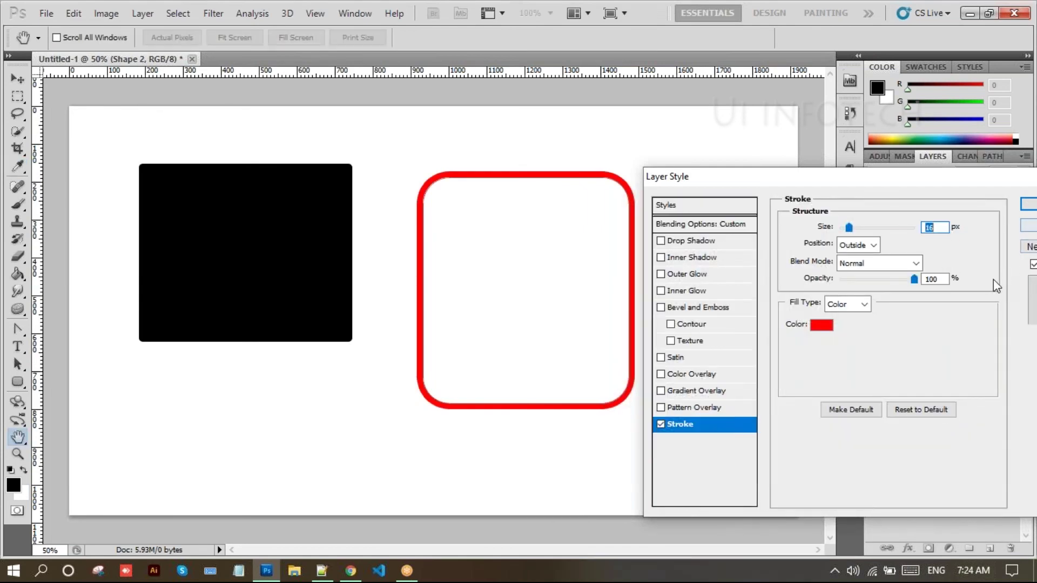
left_click(1026, 209)
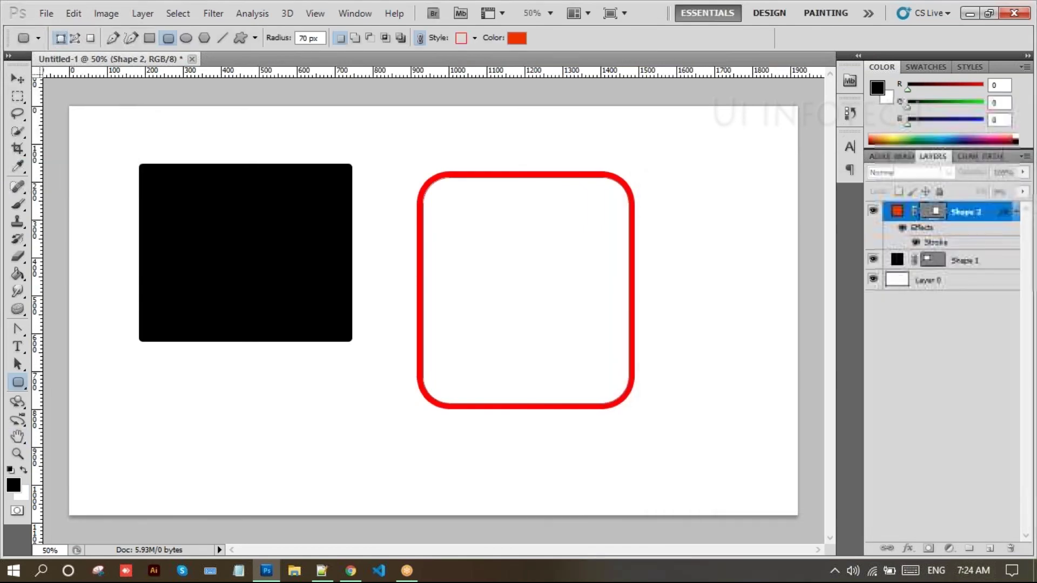
Step: Hide the Shape 2 layer and draw a pill-shaped rounded rectangle about 845 by 240 px with a 400 px radius in its place
left_click(885, 391)
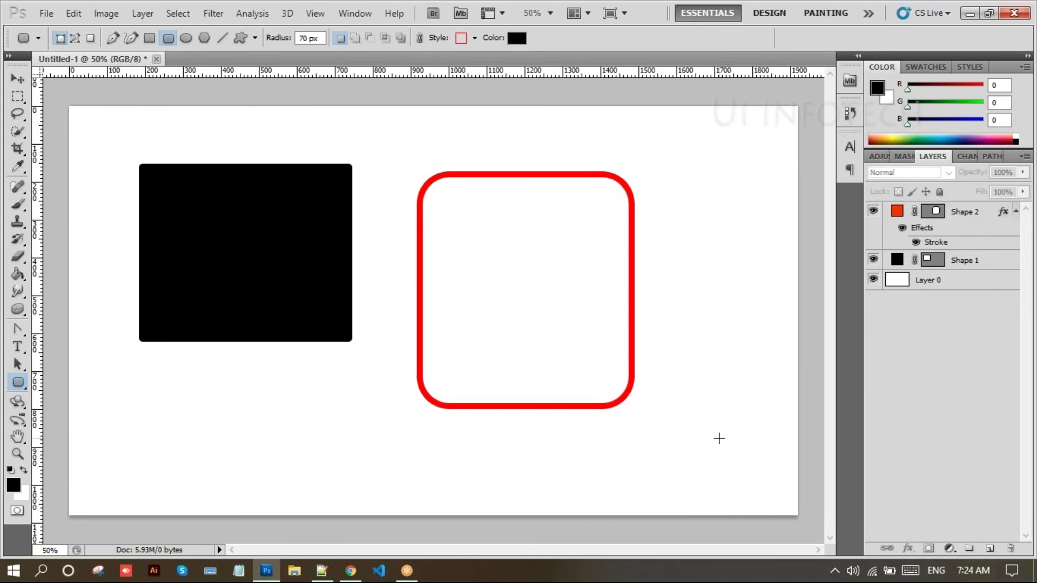
left_click(873, 212)
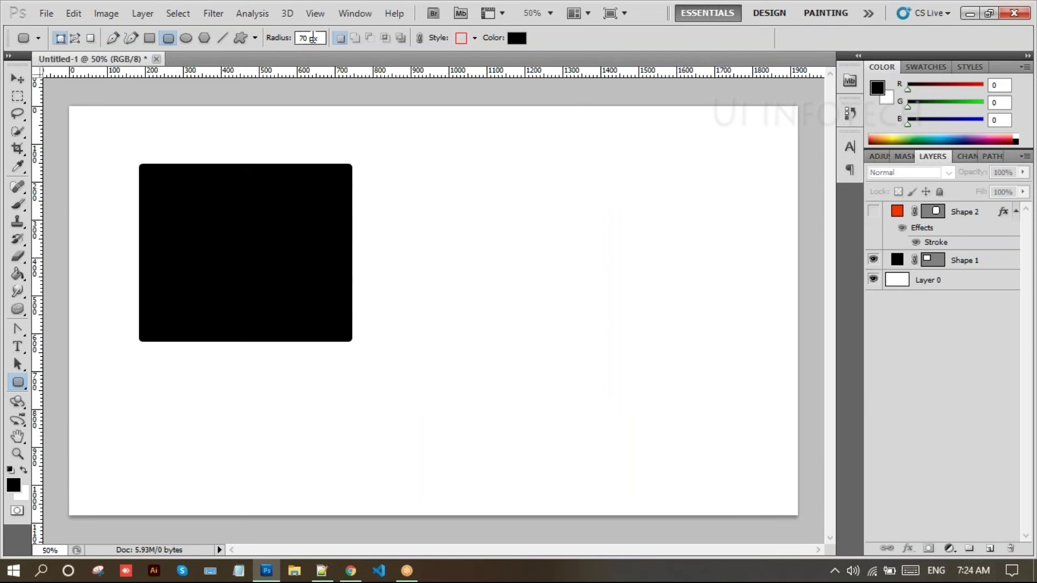
left_click(304, 37)
key("BackSpace")
type("40")
mouse_move(441, 200)
left_mouse_down()
mouse_move(458, 232)
mouse_move(535, 276)
mouse_move(604, 294)
mouse_move(762, 290)
left_mouse_up()
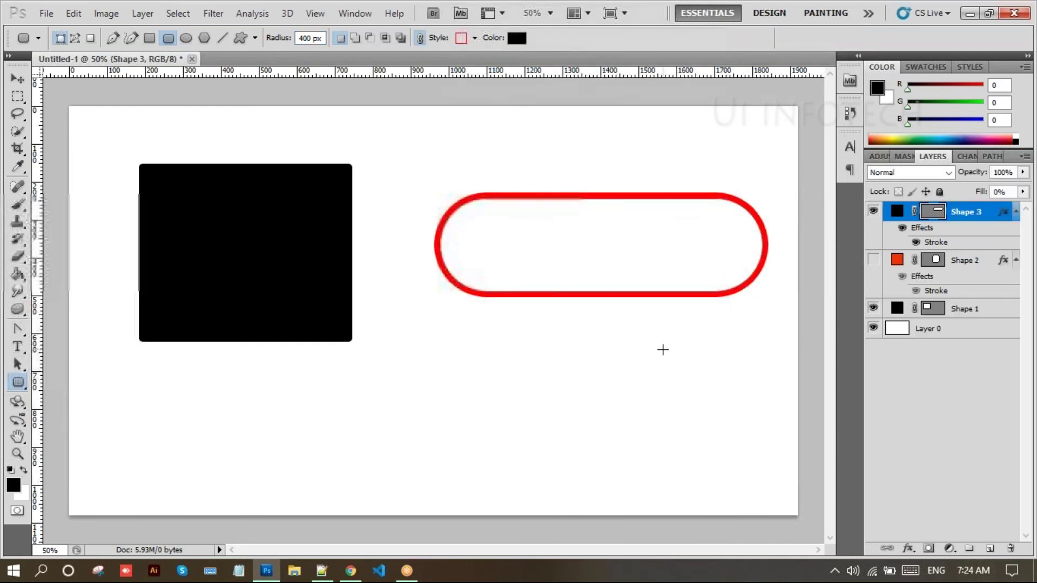
Step: Draw a vertical pill-shaped rounded rectangle about 160 by 310 px between the existing shapes and move it slightly left, clear of the large outlined pill
left_click_drag(397, 278, 452, 385)
left_click(17, 81)
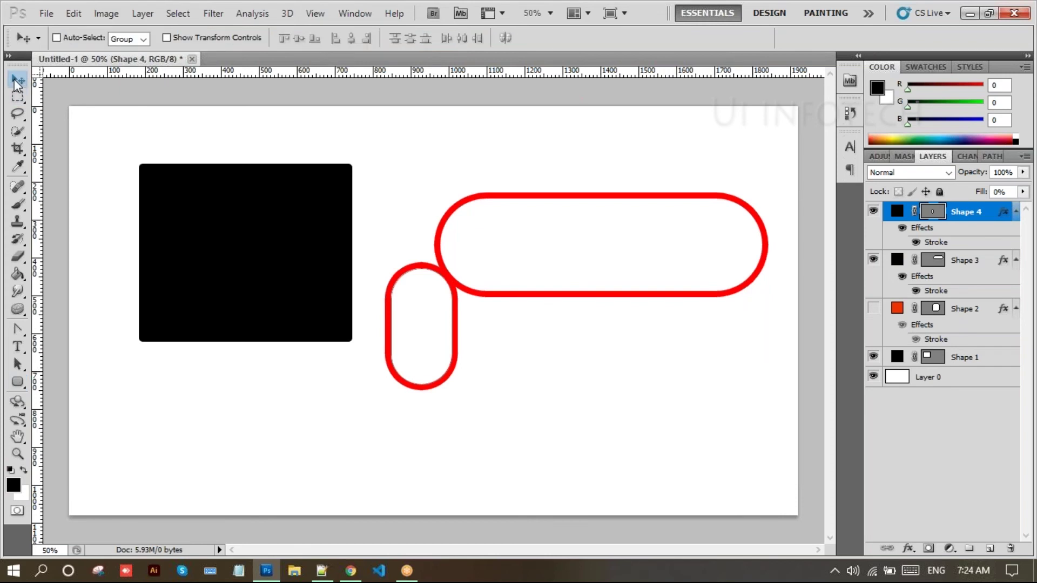
left_click_drag(420, 354, 388, 356)
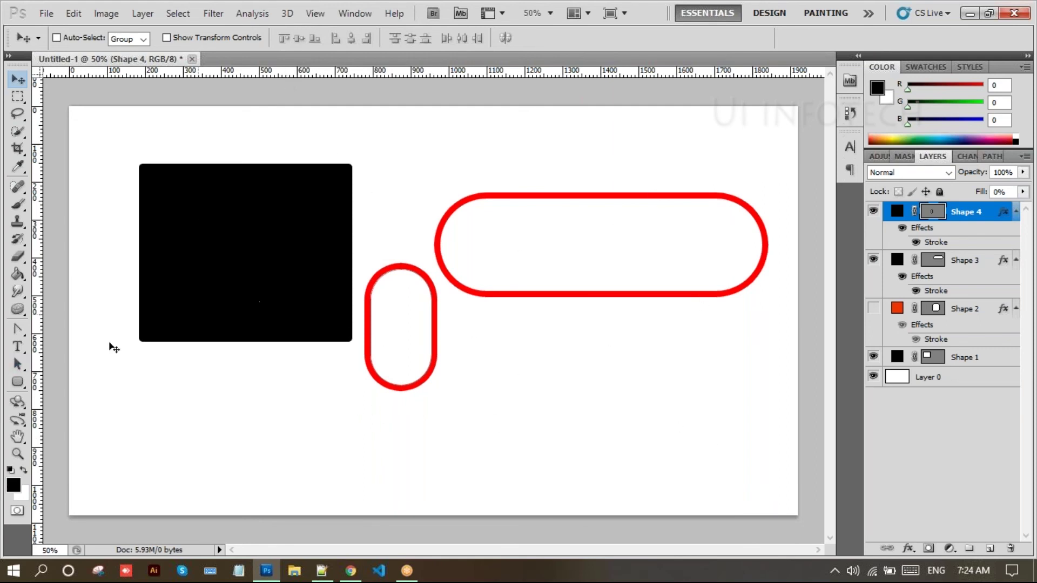
Step: Draw a horizontal pill-shaped rounded rectangle about 680 by 195 px in the lower right of the canvas and remove its layer style
left_click(18, 383)
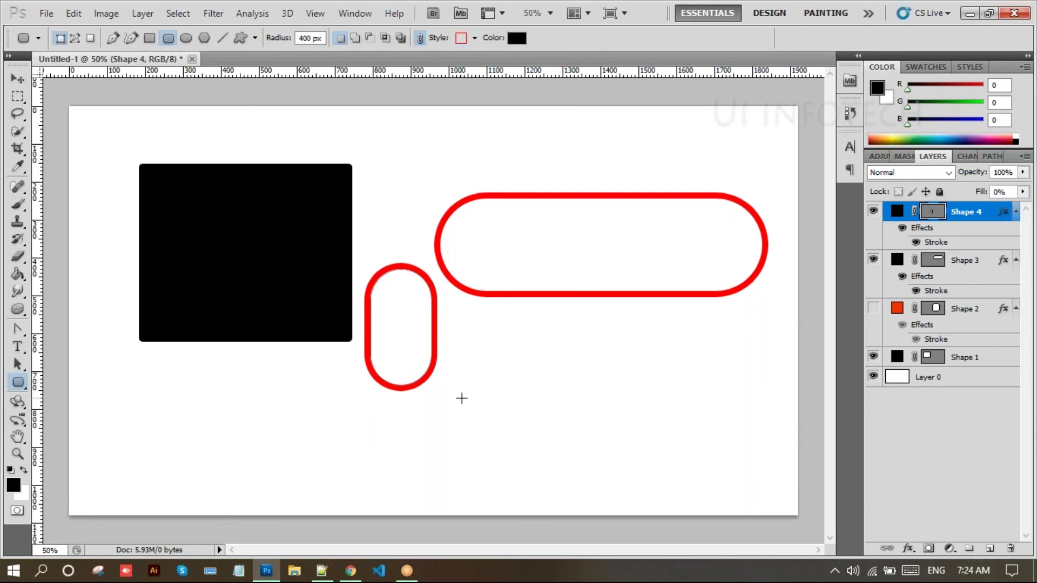
left_click_drag(462, 397, 719, 471)
left_click(474, 38)
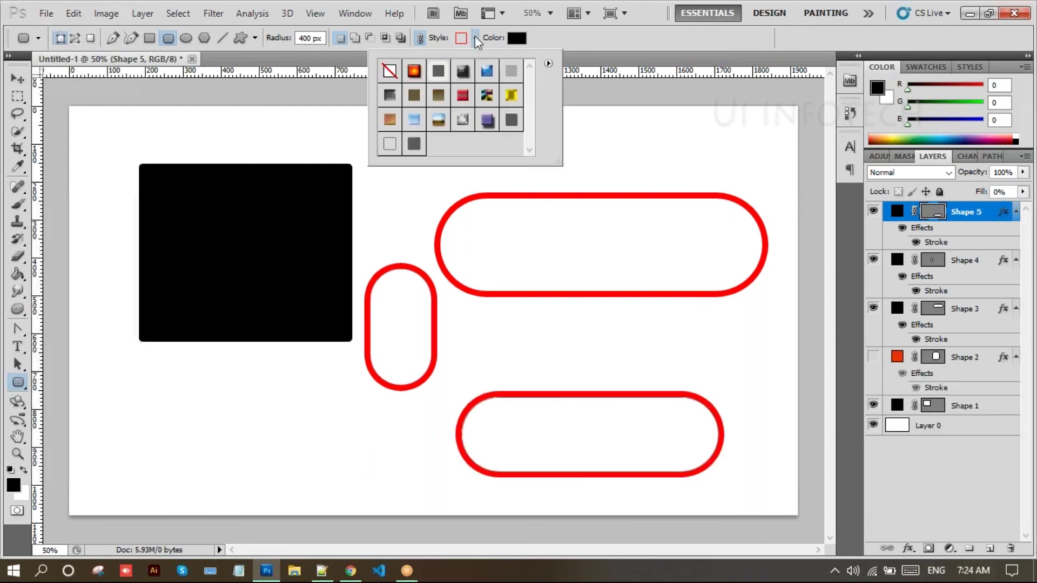
left_click(389, 71)
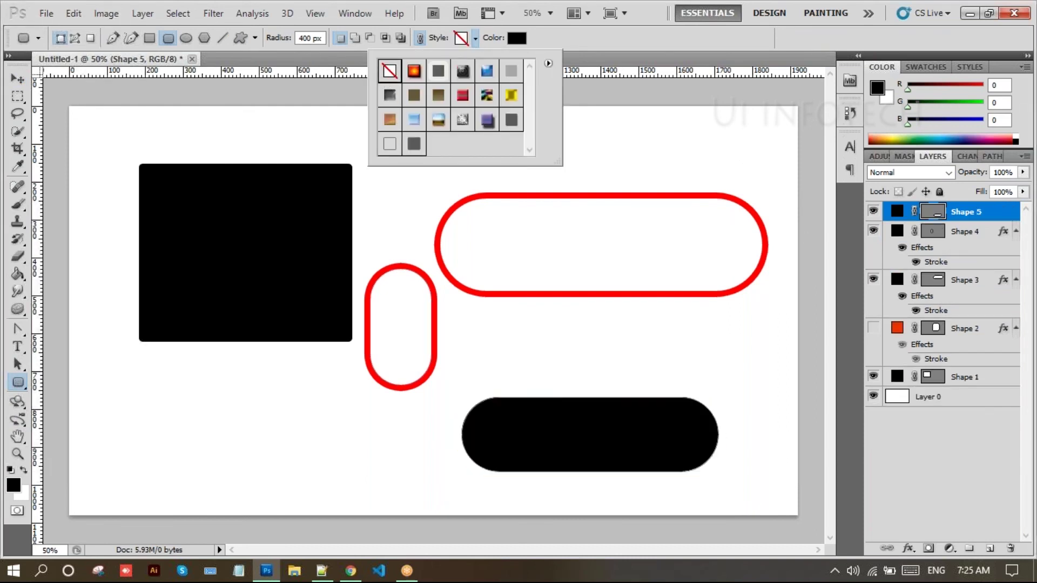
left_click(892, 475)
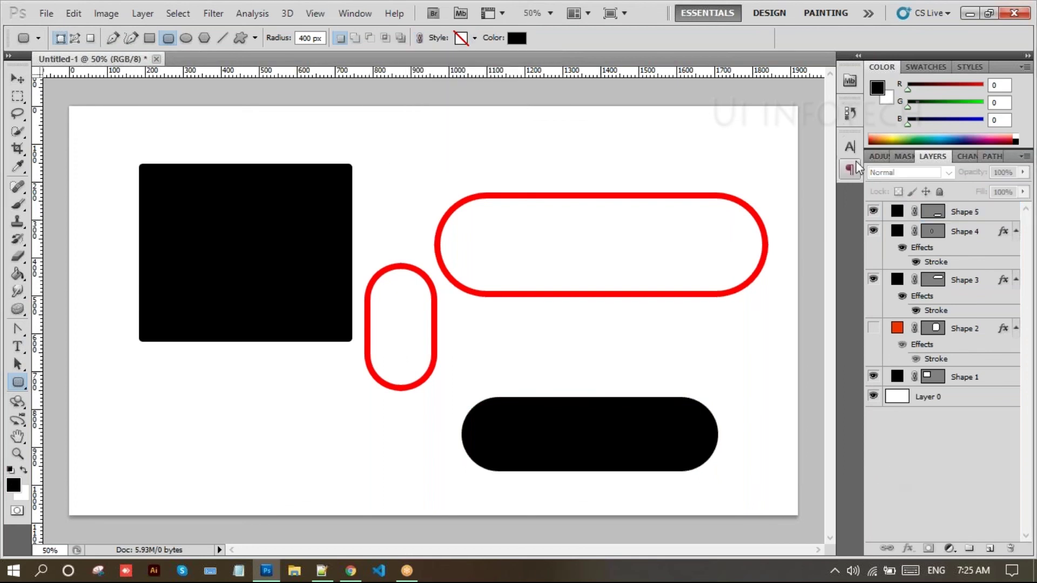
Step: Change the fill colour of the Shape 5 pill to blue #2905c8
double_click(897, 212)
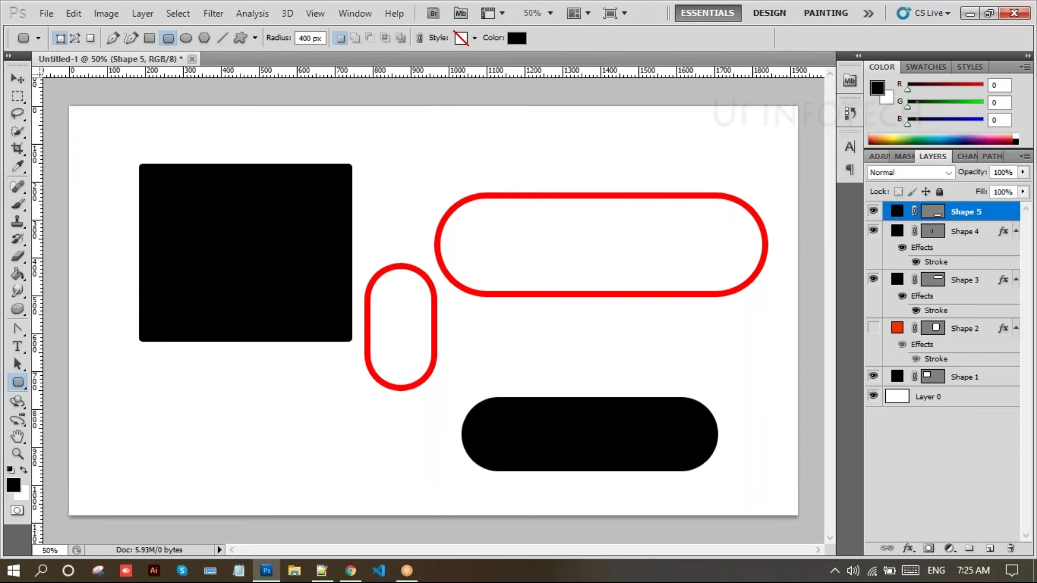
left_click_drag(937, 320, 933, 345)
left_click(913, 324)
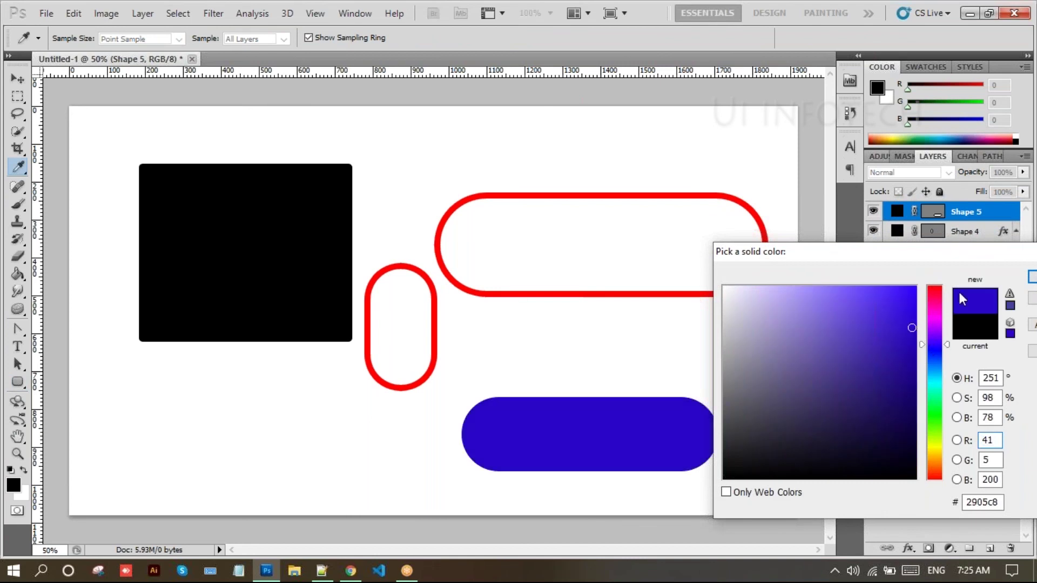
left_click(1031, 277)
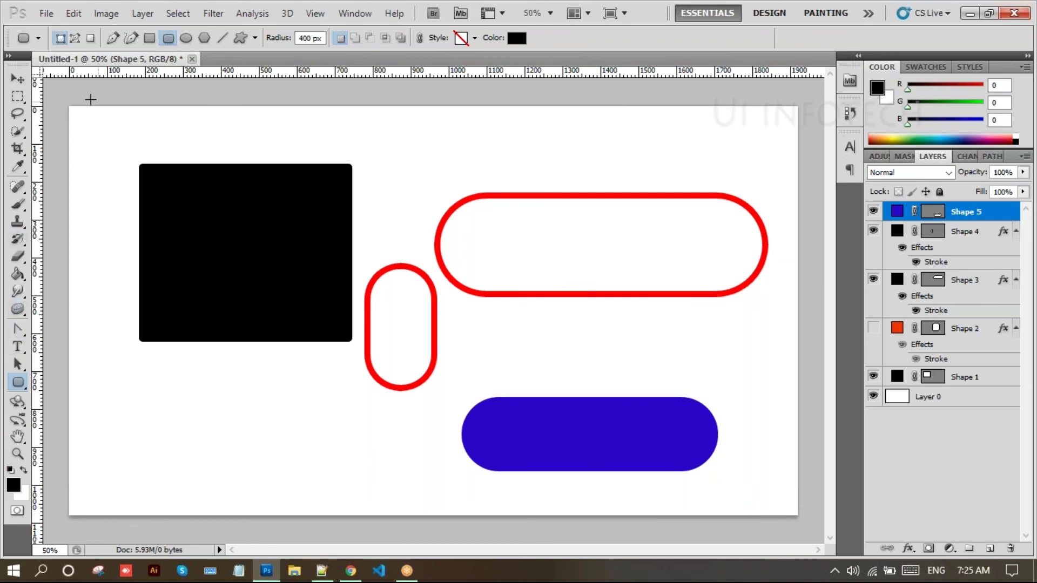
Step: Move the blue pill inside the large red-outlined pill and nudge it slightly to the right
left_click(18, 81)
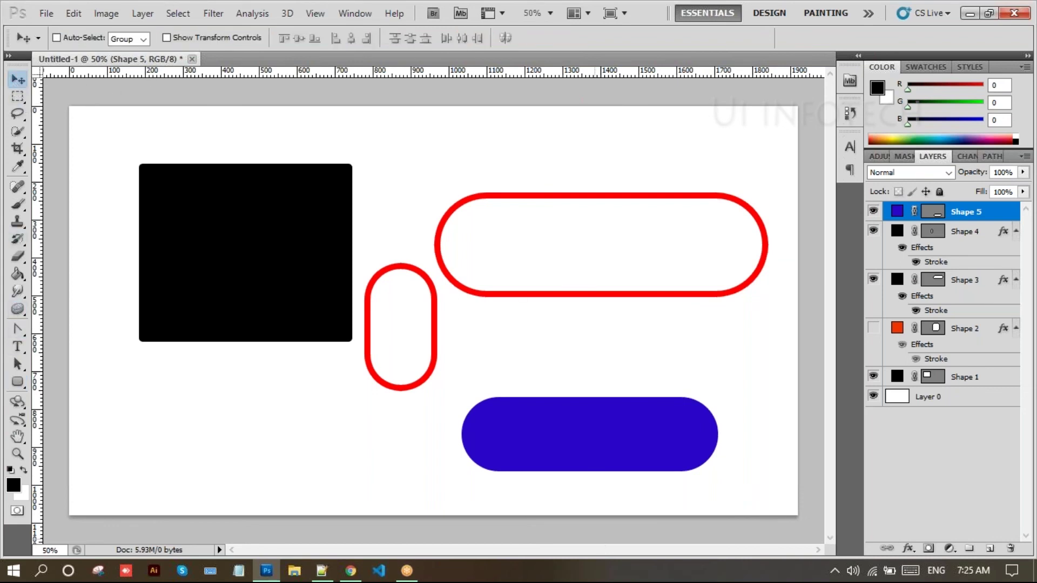
left_click_drag(616, 465, 621, 276)
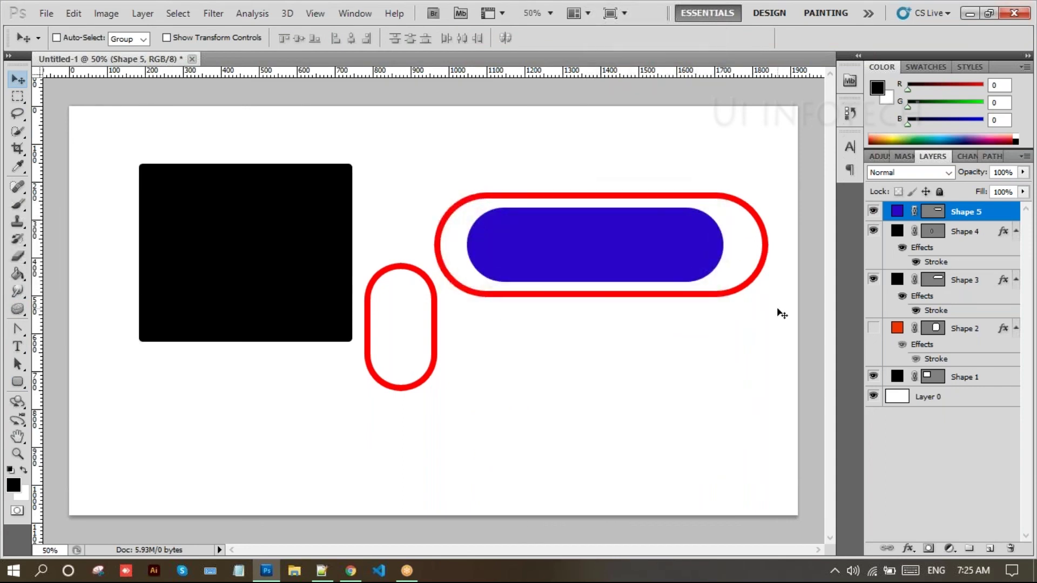
key("Right")
key("Right")
key("Right")
key("Right")
key("Right")
key("Right")
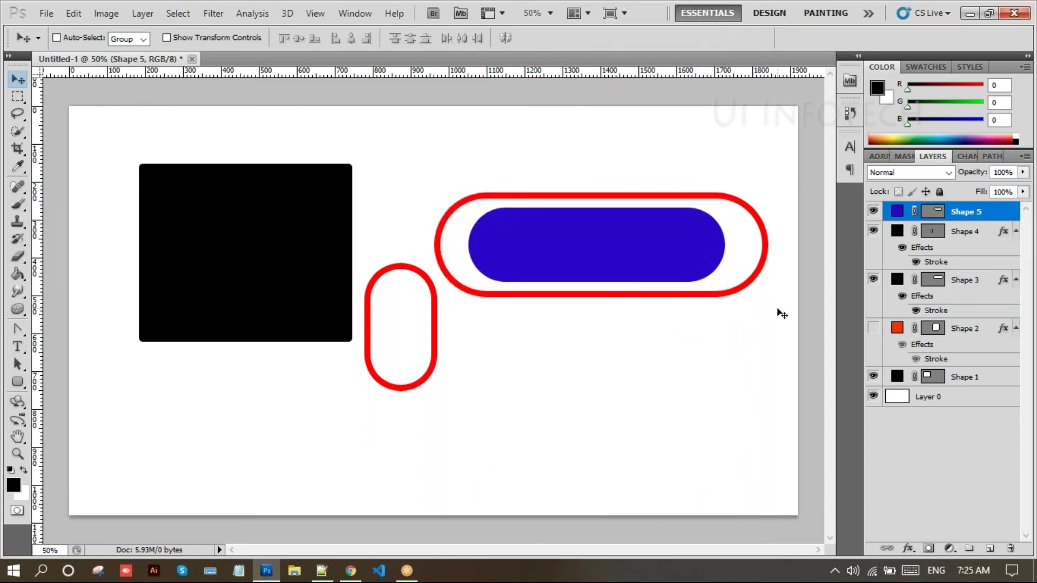
Step: Delete all five shape layers, from Shape 5 down to Shape 1, keeping only Layer 0
left_click(9, 384)
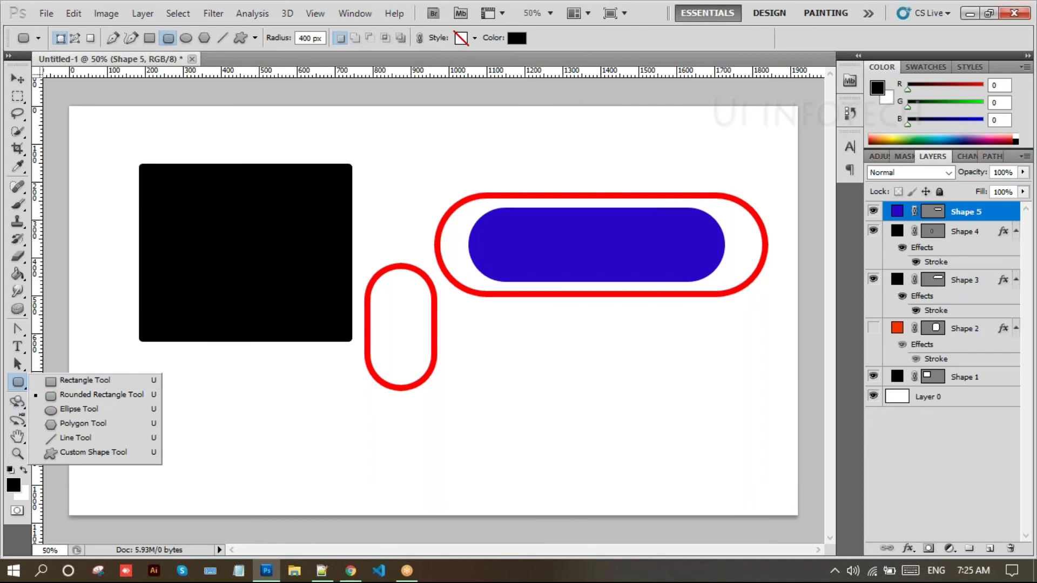
left_click(951, 459)
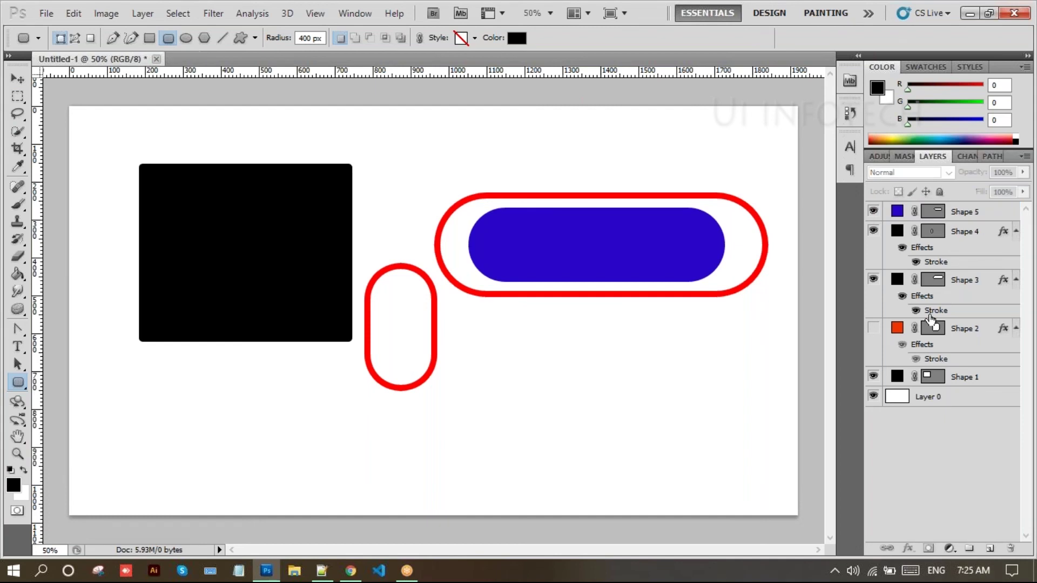
left_click(969, 216)
key("Delete")
key("Delete")
key("Delete")
key("Delete")
key("Delete")
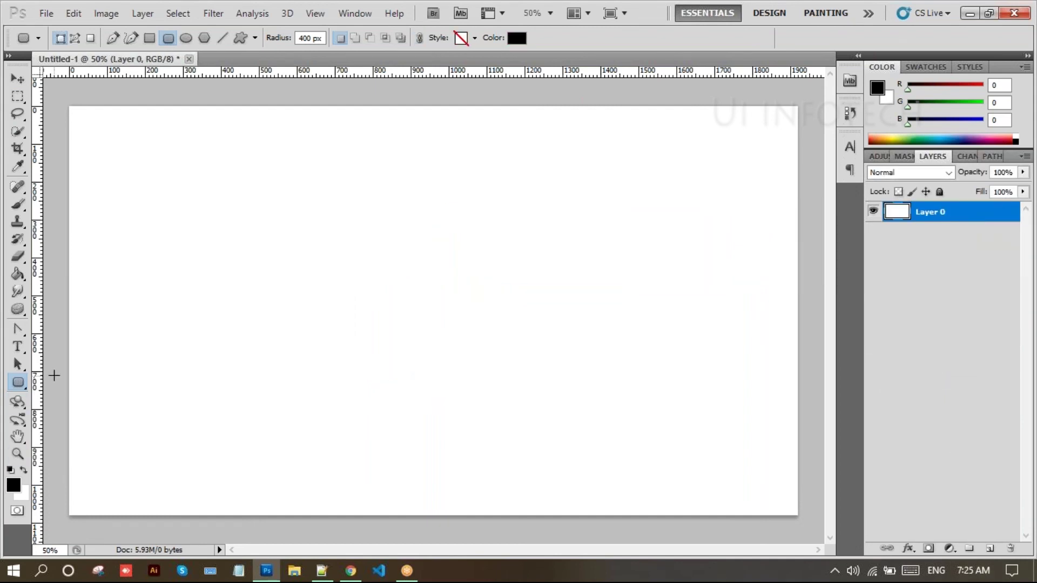
Step: Draw a black ellipse about 775 by 455 px in the left half of the canvas with the Ellipse tool, undoing a misplaced first attempt
right_click(20, 380)
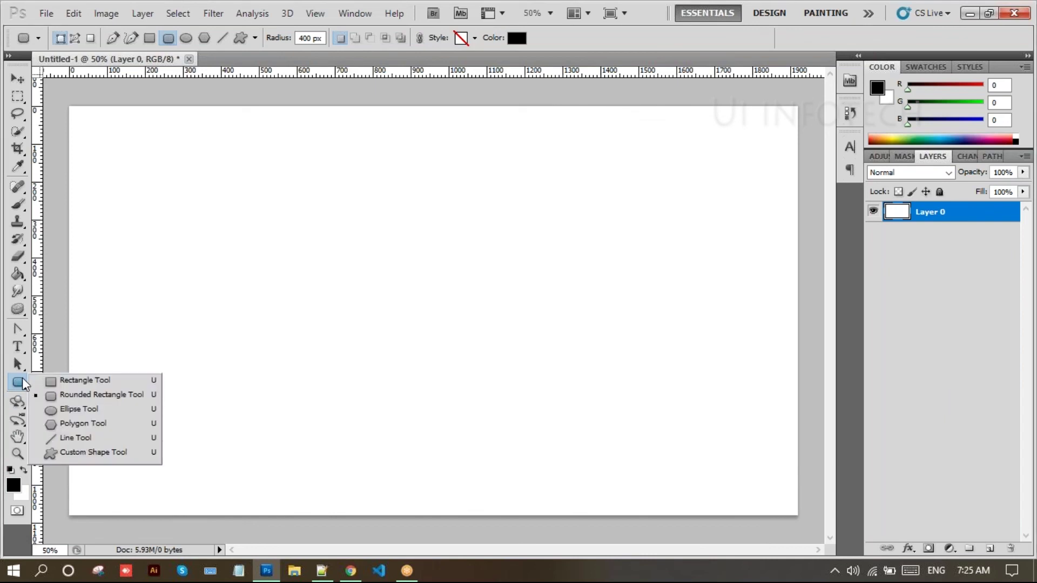
left_click(57, 410)
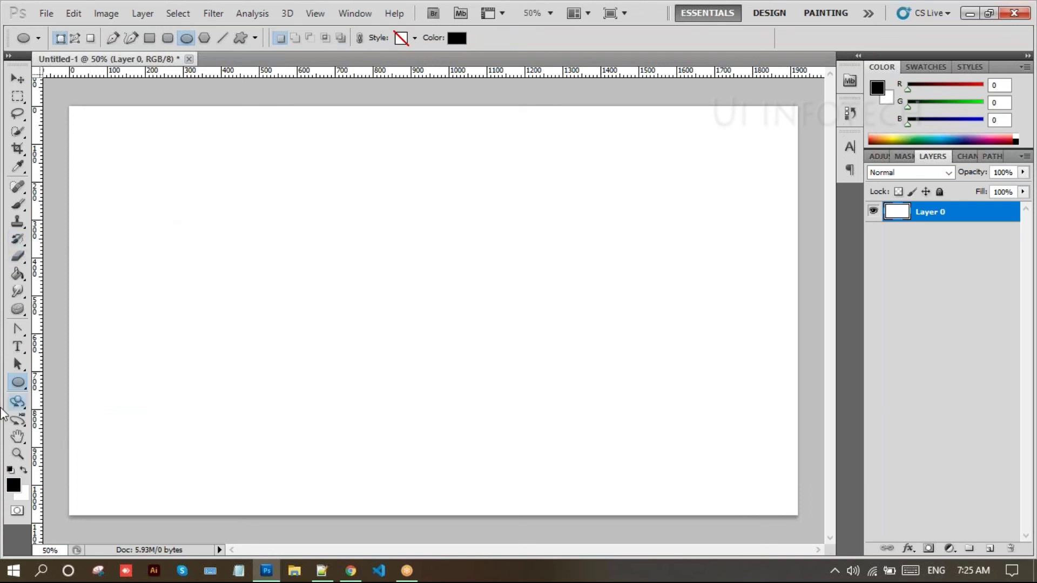
left_click_drag(142, 153, 787, 3)
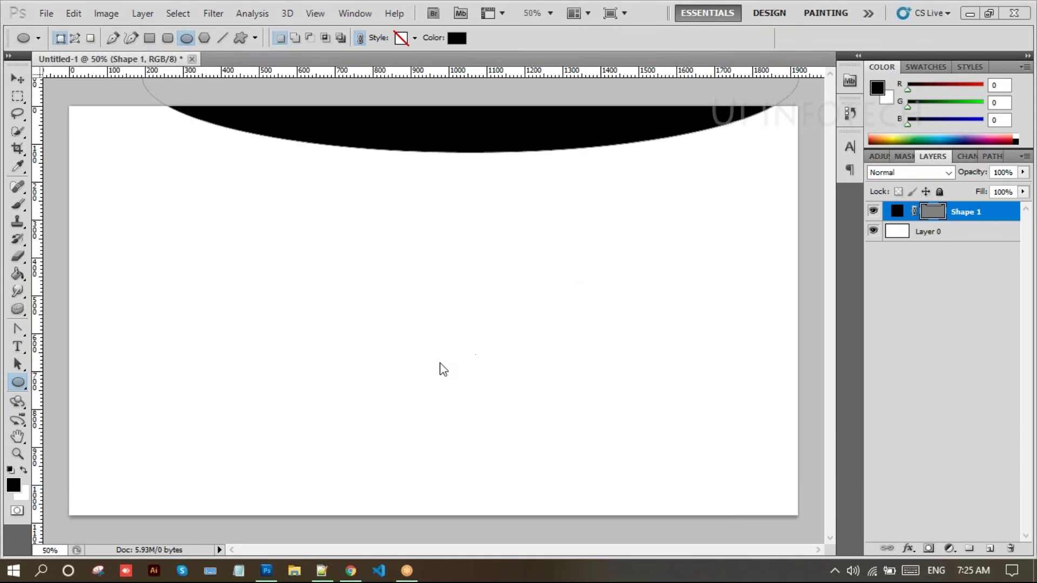
key("ctrl+z")
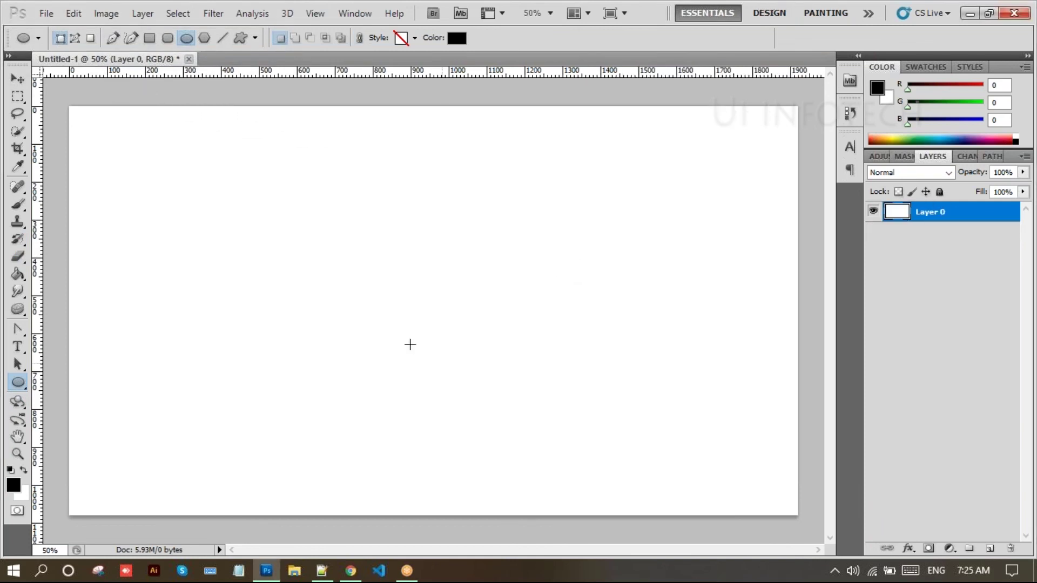
left_click_drag(112, 208, 409, 382)
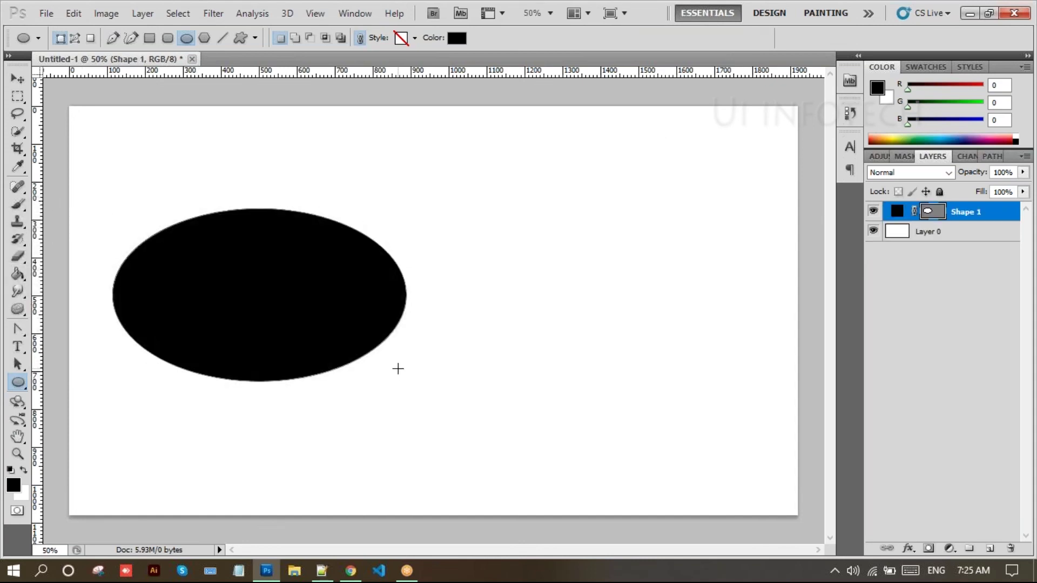
Step: Change the fill colour of the ellipse to red #ff0000
double_click(899, 212)
left_click_drag(886, 303, 942, 273)
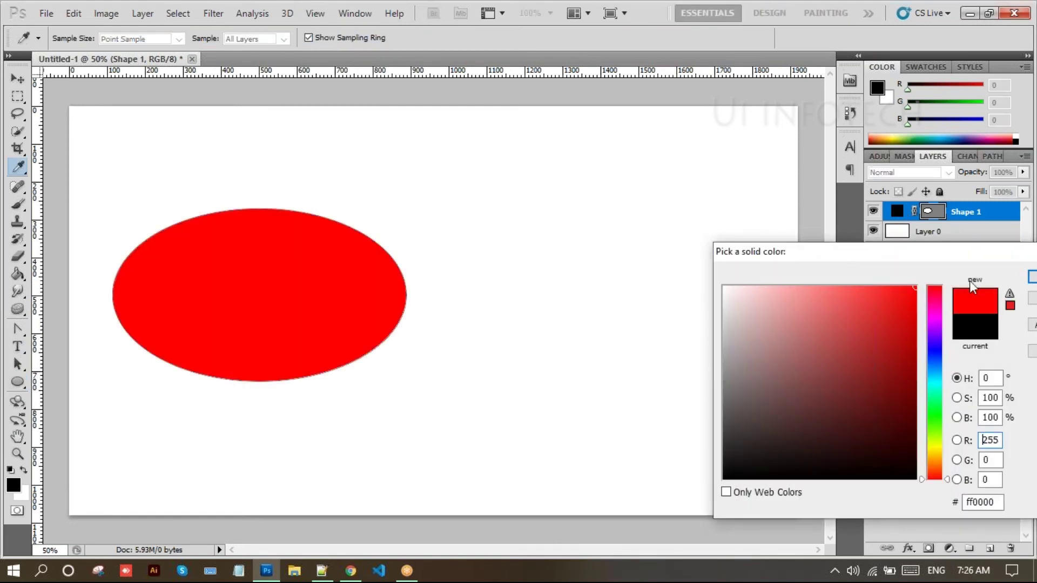
key("Return")
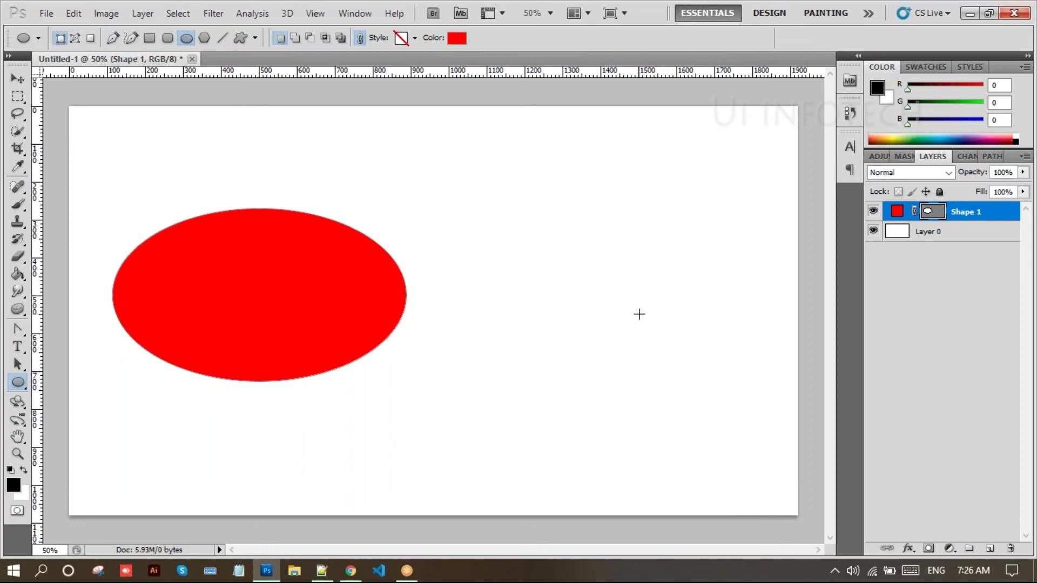
Step: Draw a perfect circle about 500 px in diameter to the right of the ellipse on the same shape layer, and deselect the layer
key("shift")
left_click_drag(583, 285, 778, 475)
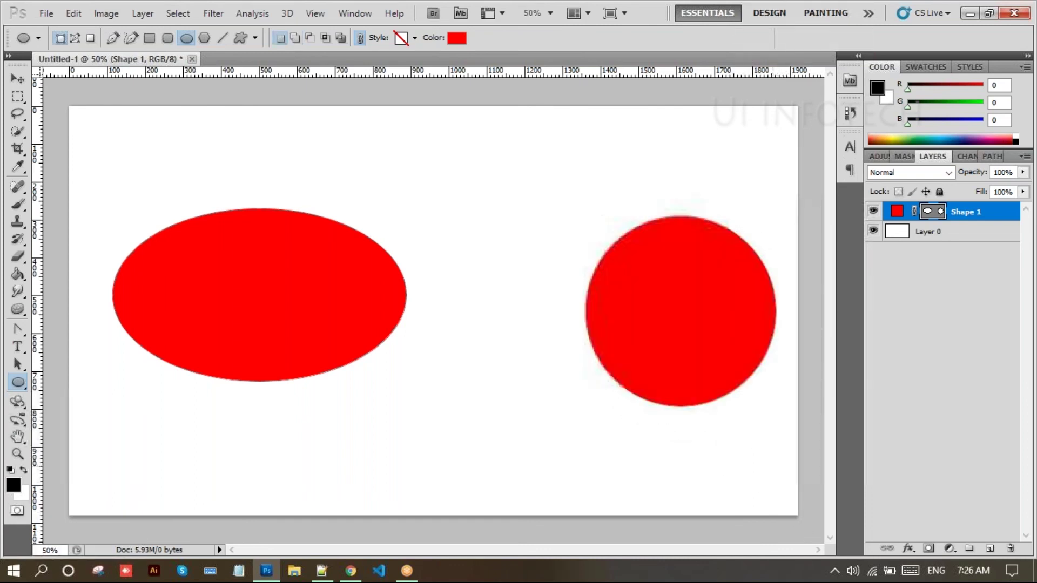
left_click(929, 441)
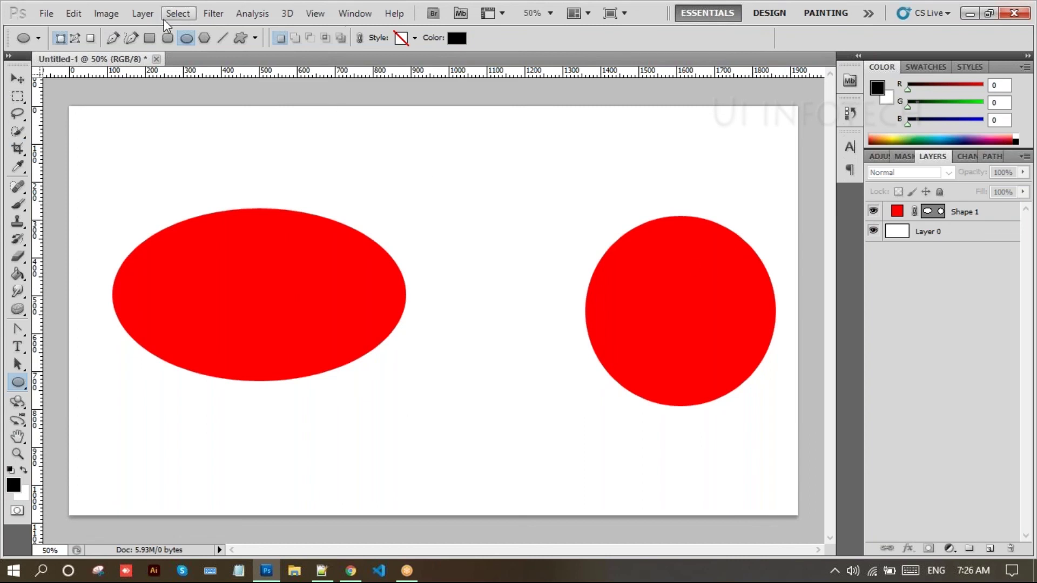
Step: Delete the Shape 1 layer containing the ellipse and the circle
left_click(18, 79)
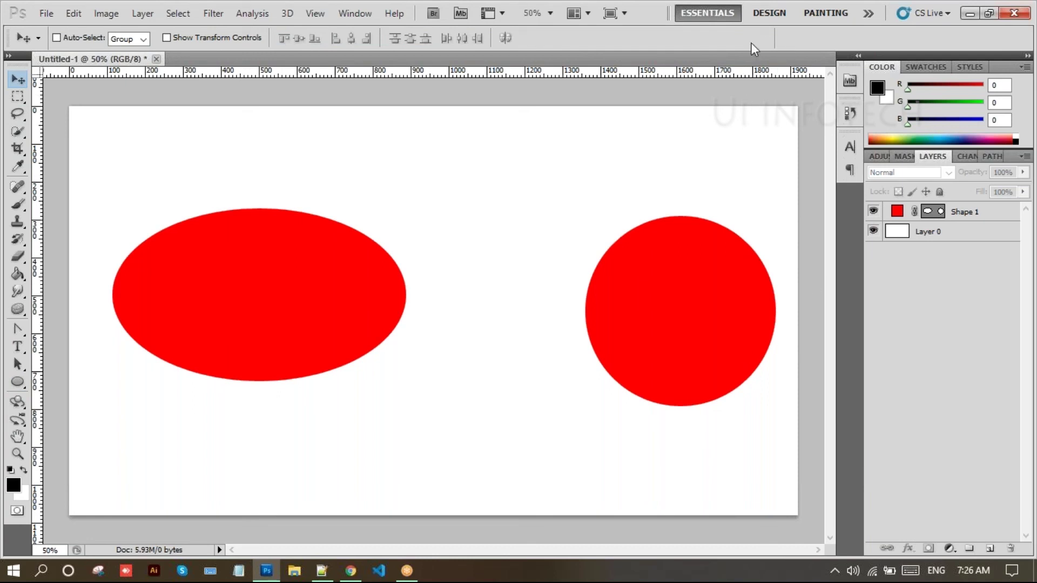
left_click(978, 214)
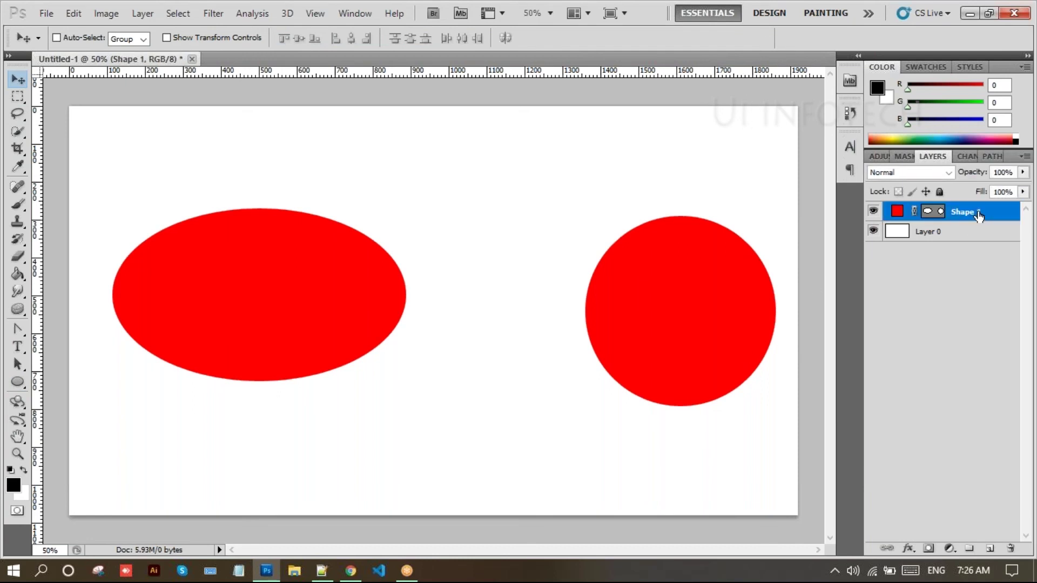
key("Delete")
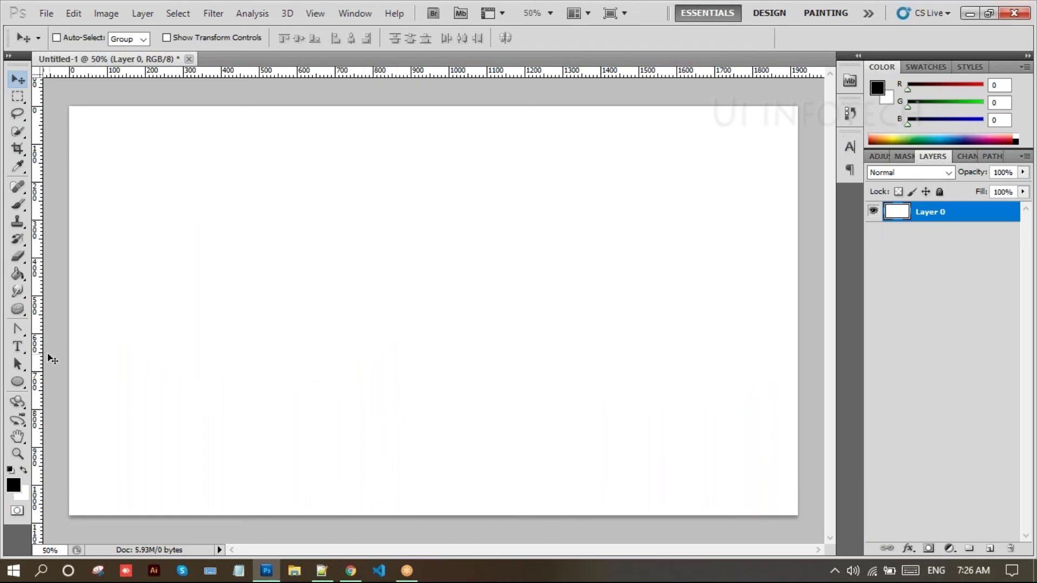
Step: Draw a perfect circle about 480 px in diameter left of the canvas centre and apply the thin outline-only style preset to it
left_click(18, 383)
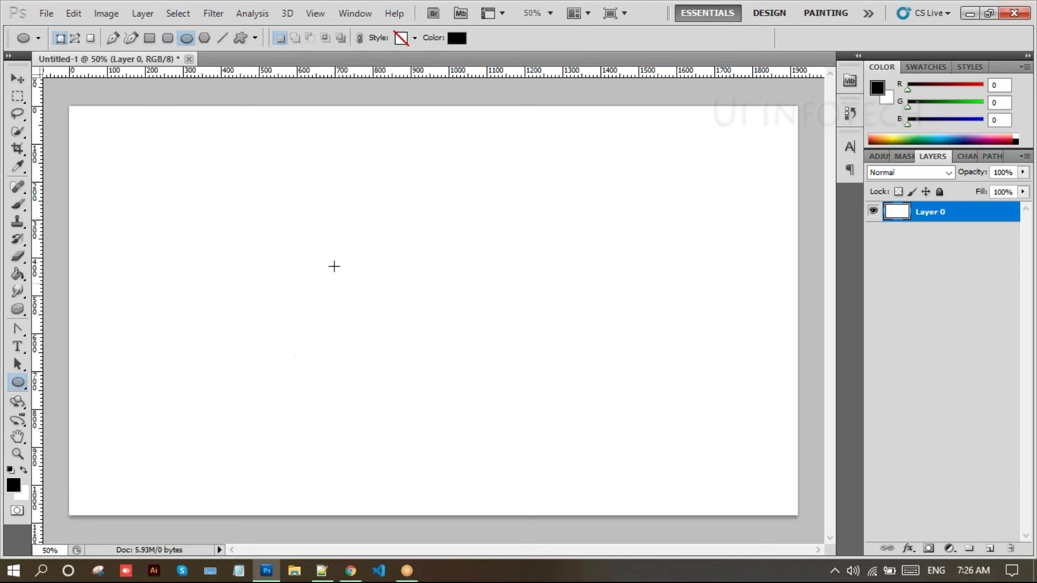
left_click_drag(299, 229, 495, 410)
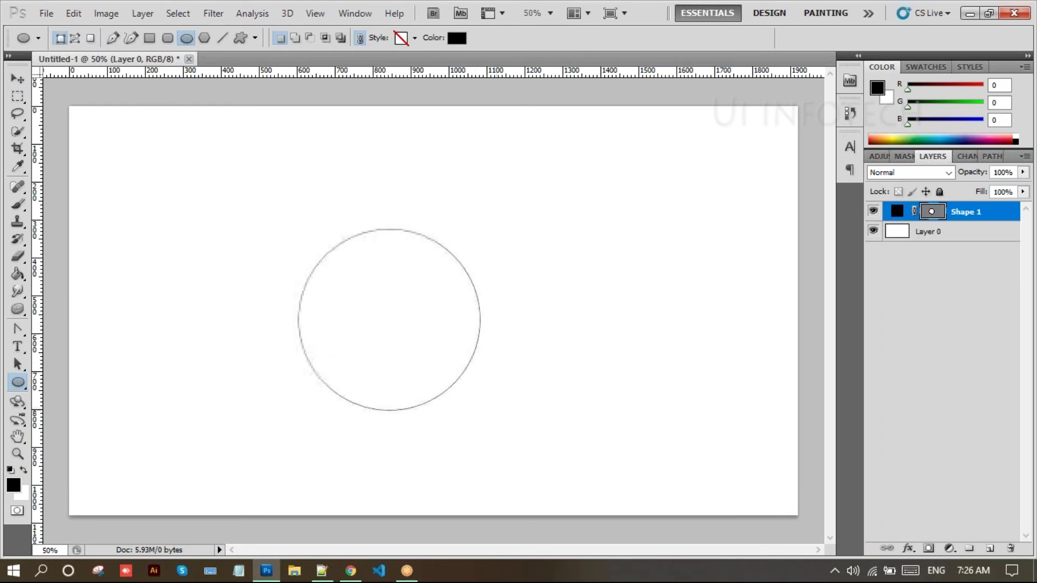
left_click(415, 37)
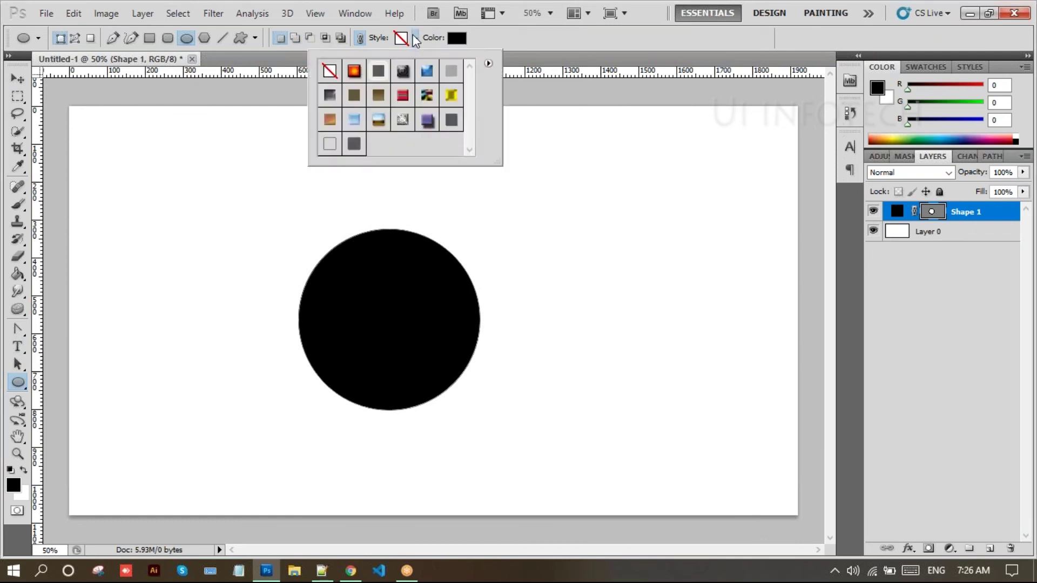
left_click(330, 144)
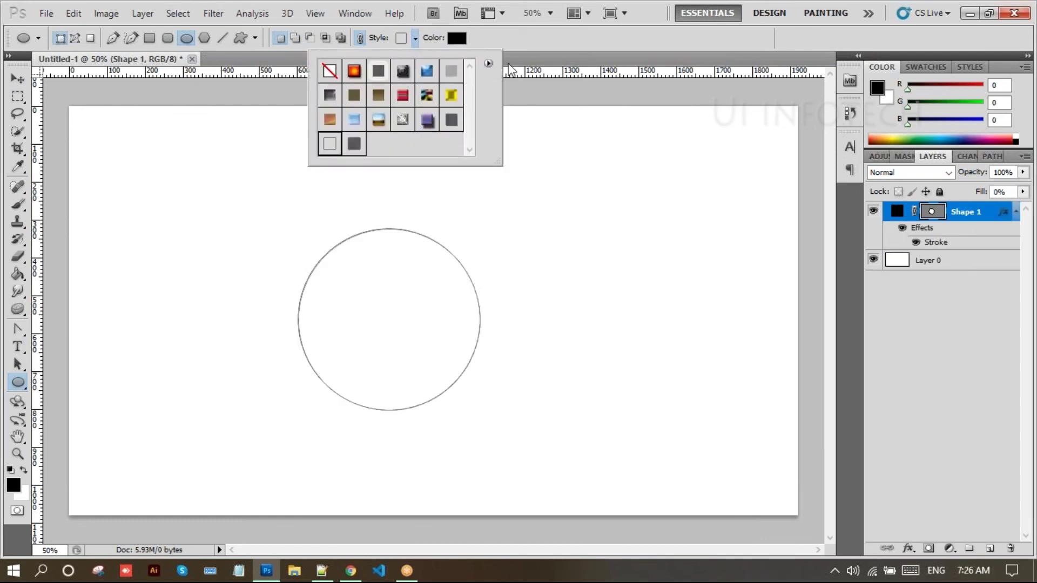
left_click(1010, 240)
Step: Set the circle's Stroke effect to a size of 29 px with its position Inside
left_click(944, 243)
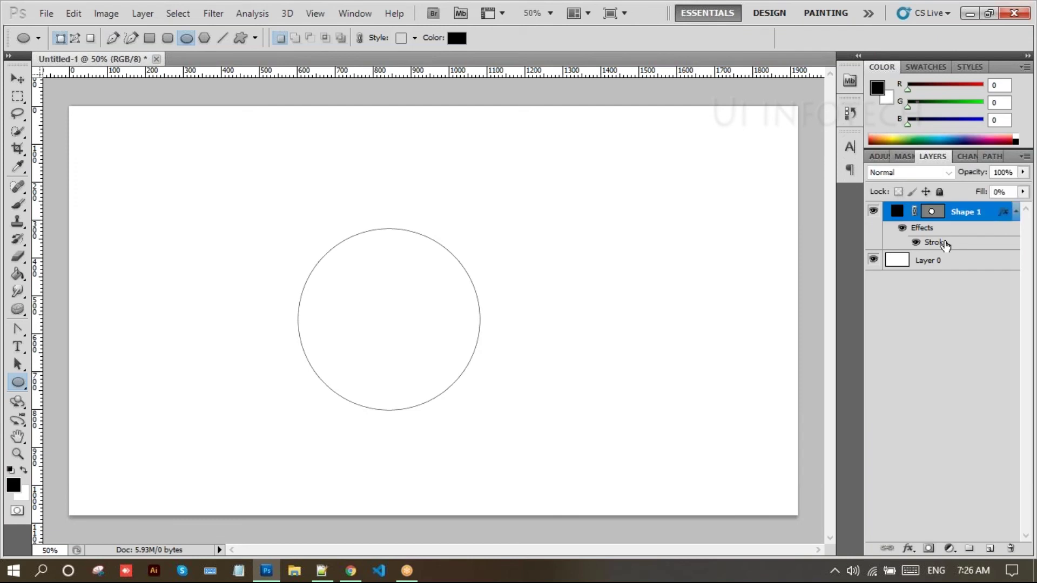
double_click(945, 244)
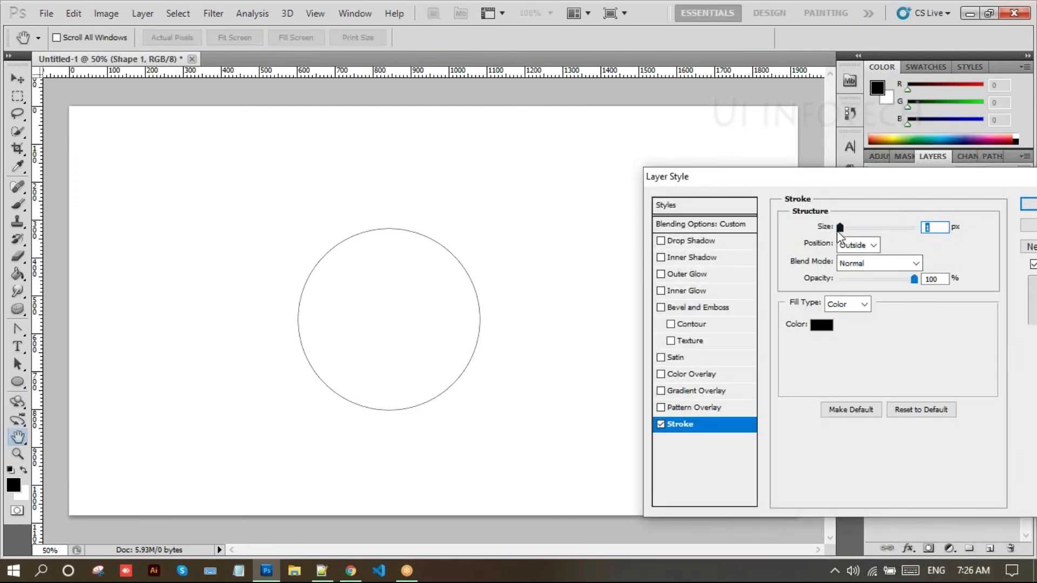
left_click_drag(840, 227, 853, 228)
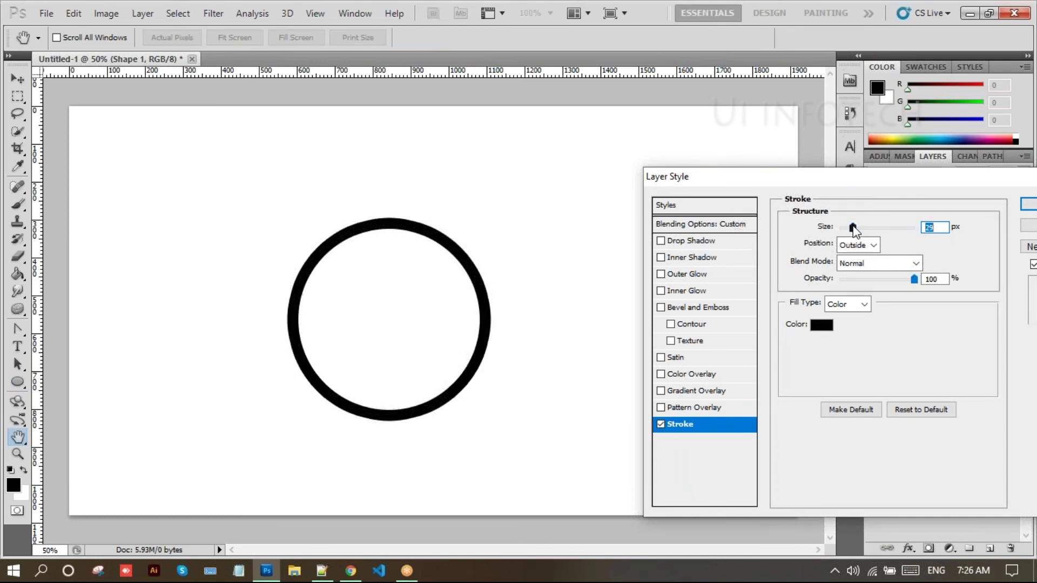
left_click(866, 247)
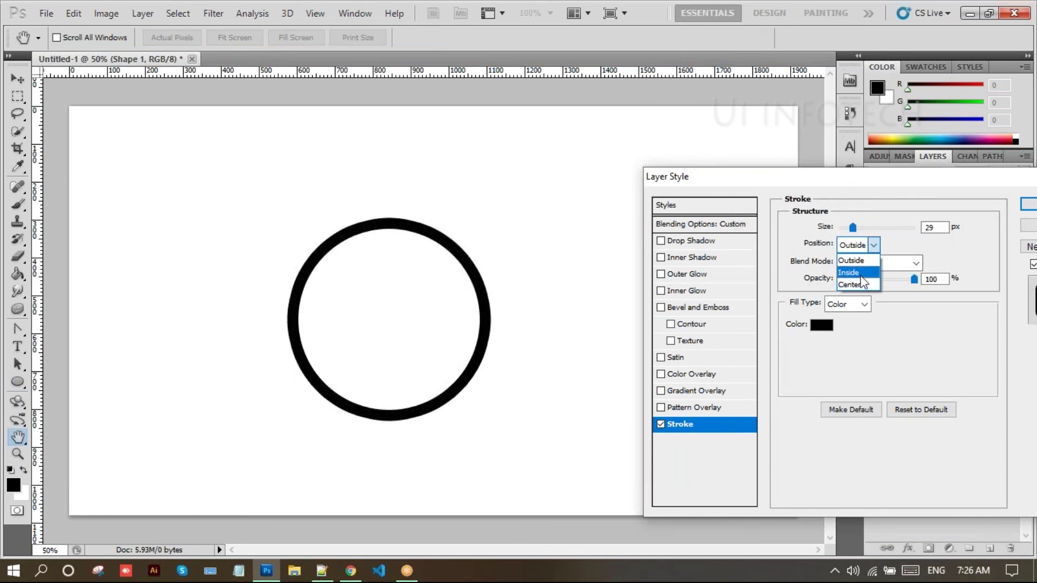
left_click(860, 276)
Step: Set the circle's stroke colour to dark blue #070092, apply the layer style, and reselect the Shape 1 layer
left_click(822, 326)
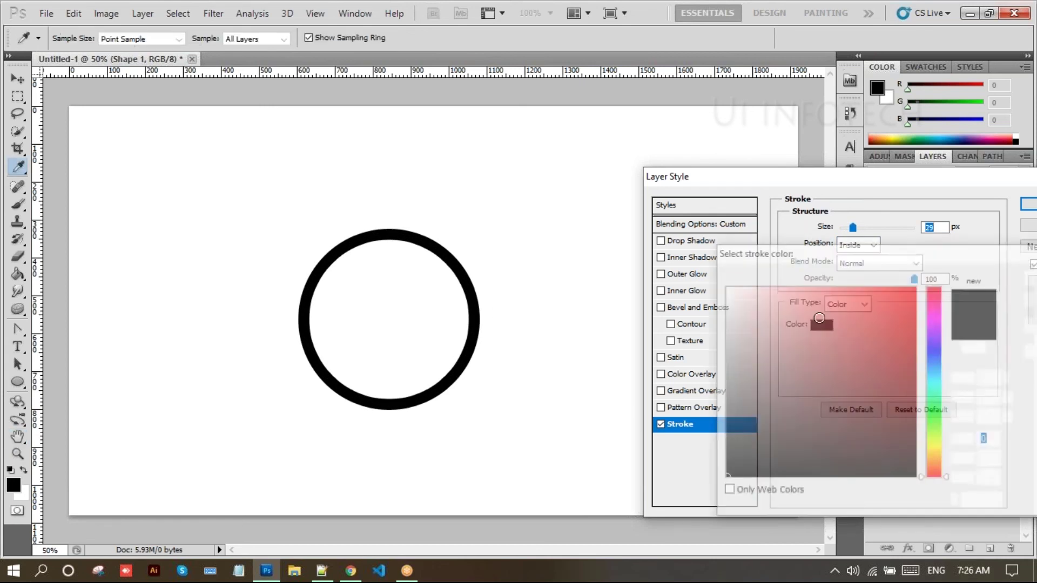
left_click(934, 348)
left_click(914, 369)
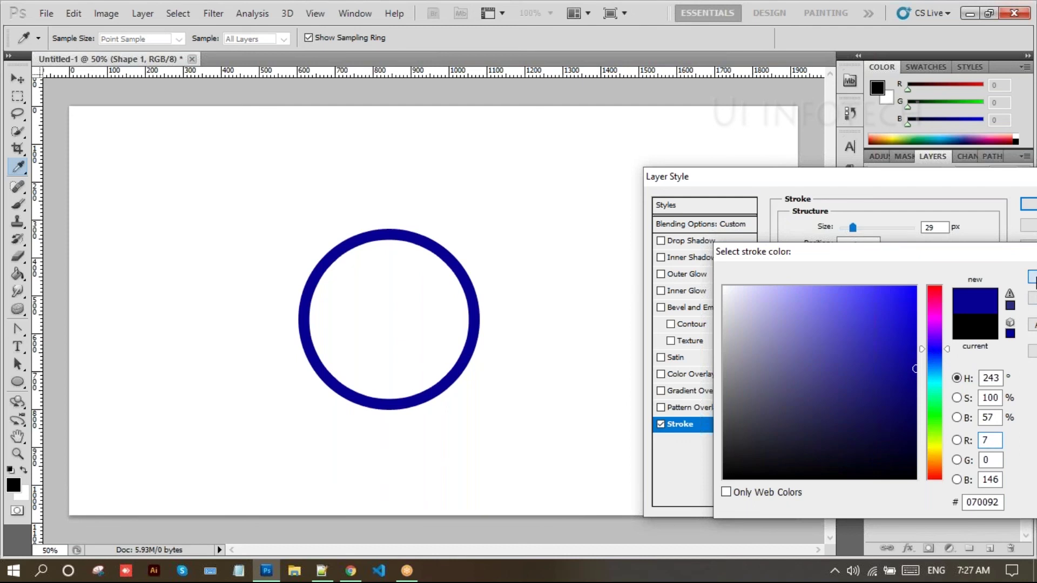
left_click(1031, 277)
left_click(1029, 204)
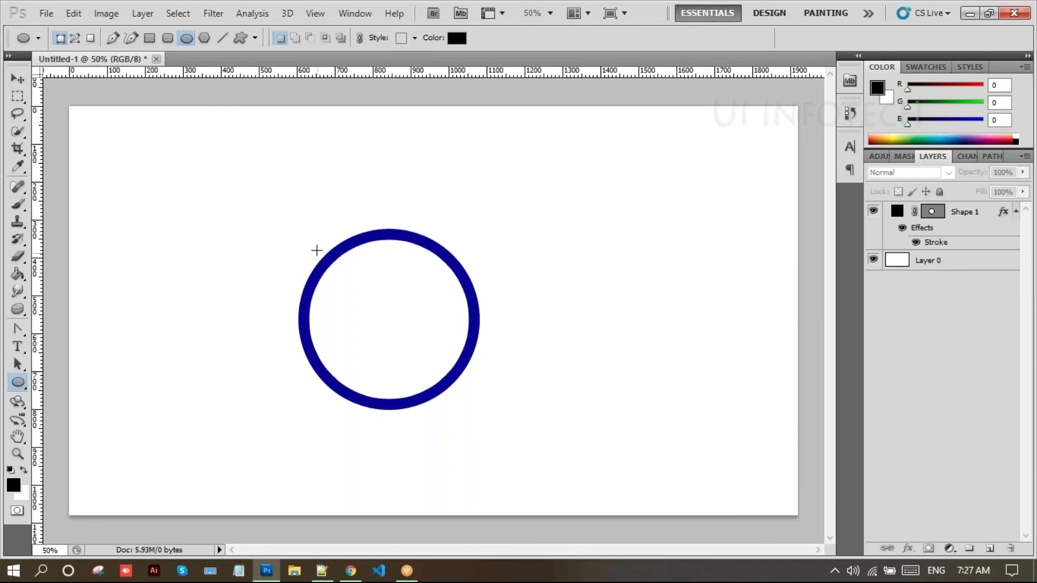
left_click(951, 229)
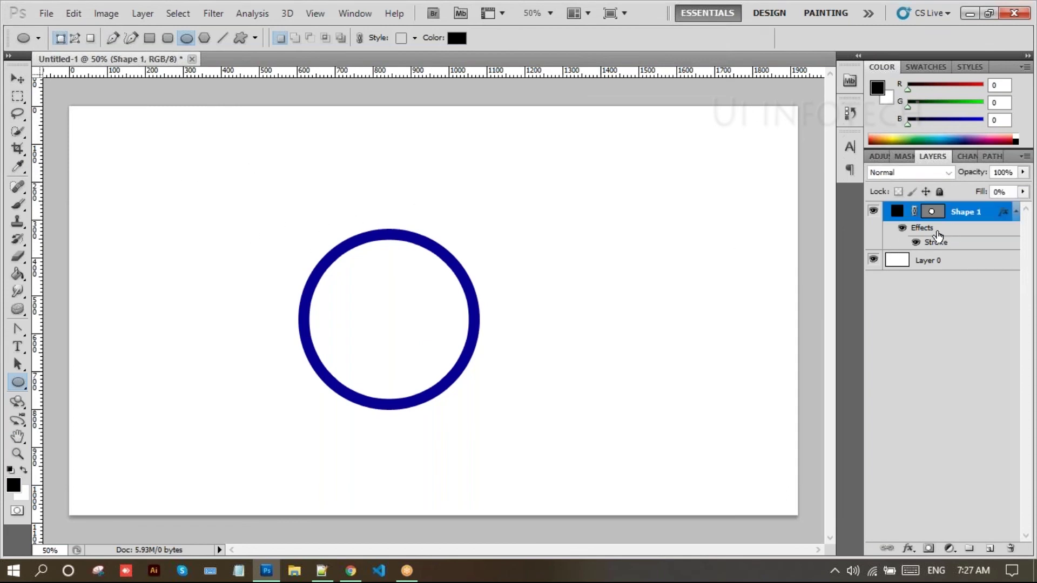